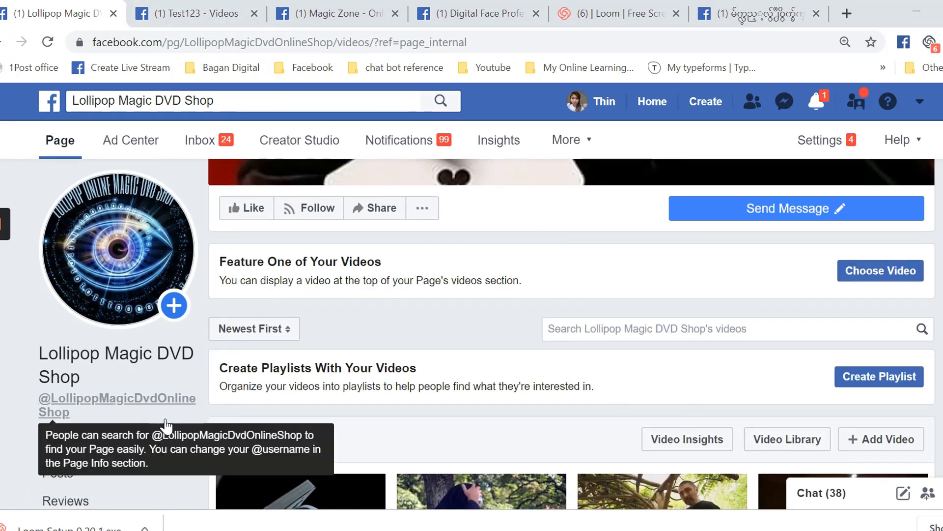
- Compare the Videos sections of the Lollipop Magic DVD Shop and Test123 pages, ending on the Lollipop Magic DVD Shop page
{"action": "scroll", "coordinate": [164, 421], "scroll_direction": "down", "scroll_amount": 5}
{"action": "left_click", "coordinate": [66, 287]}
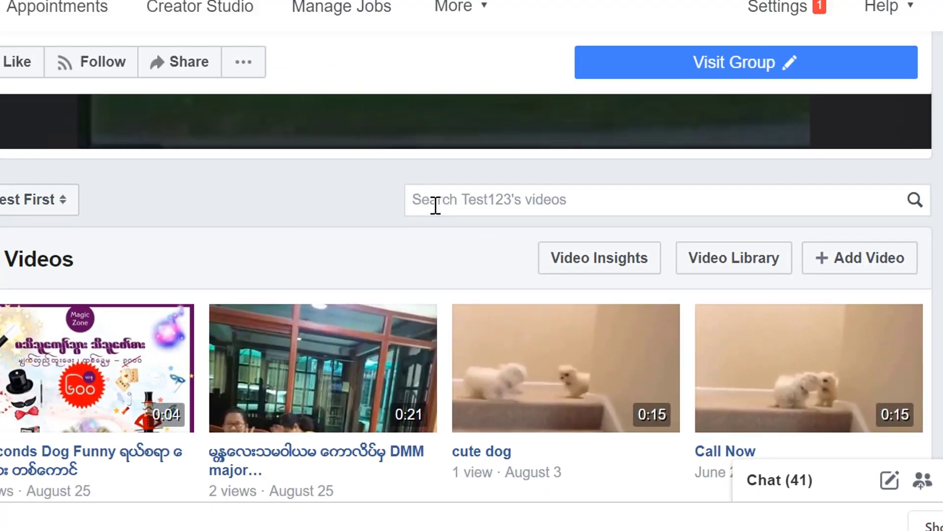
{"action": "scroll", "coordinate": [570, 291], "scroll_direction": "down", "scroll_amount": 2}
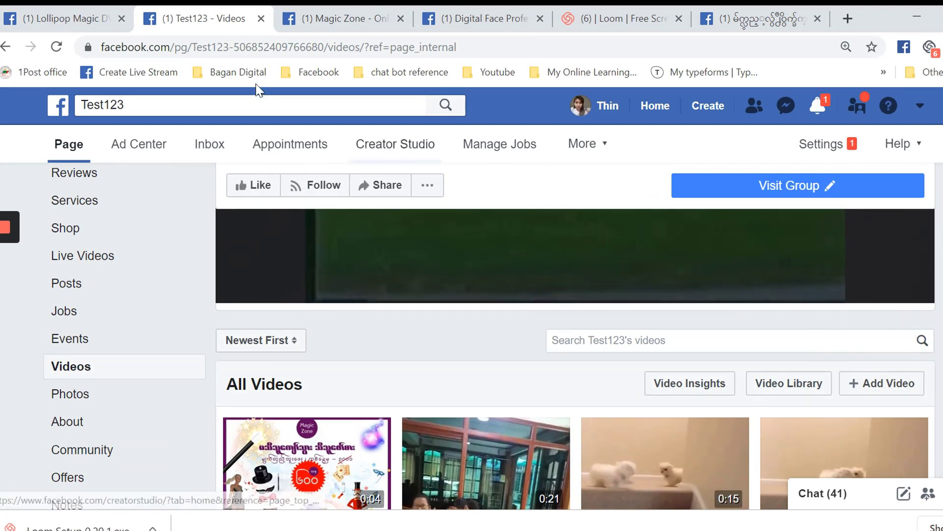
{"action": "left_click", "coordinate": [57, 18]}
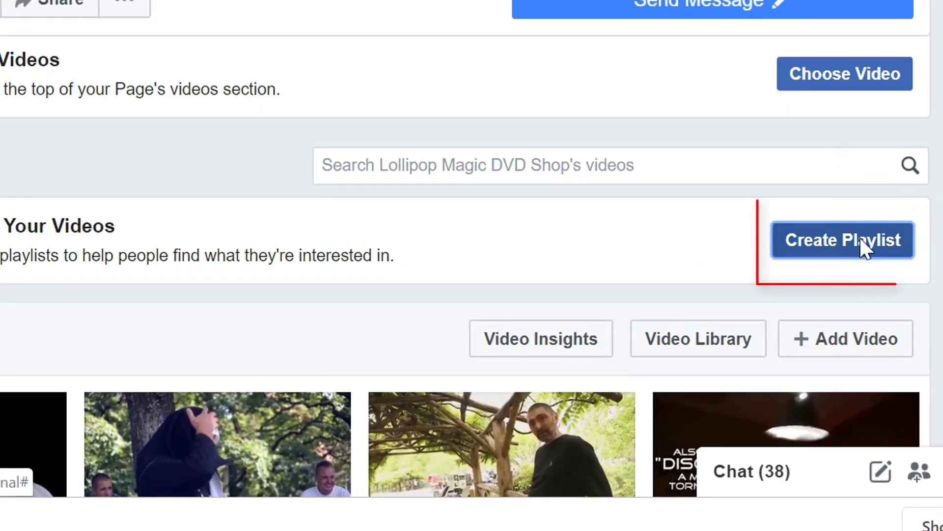
- Start a new video playlist with "Sample Play List" as both its title and description, and continue to the video selection
{"action": "left_click", "coordinate": [860, 239]}
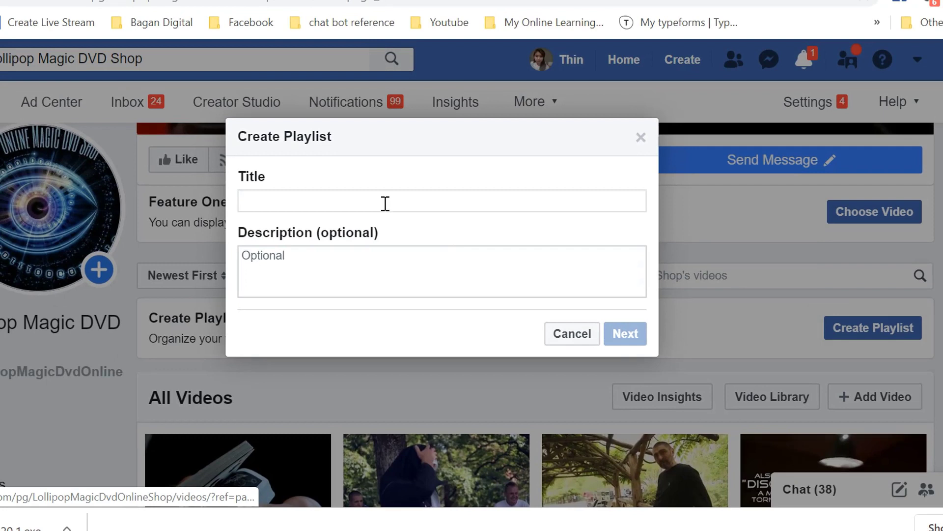
{"action": "left_click", "coordinate": [385, 203]}
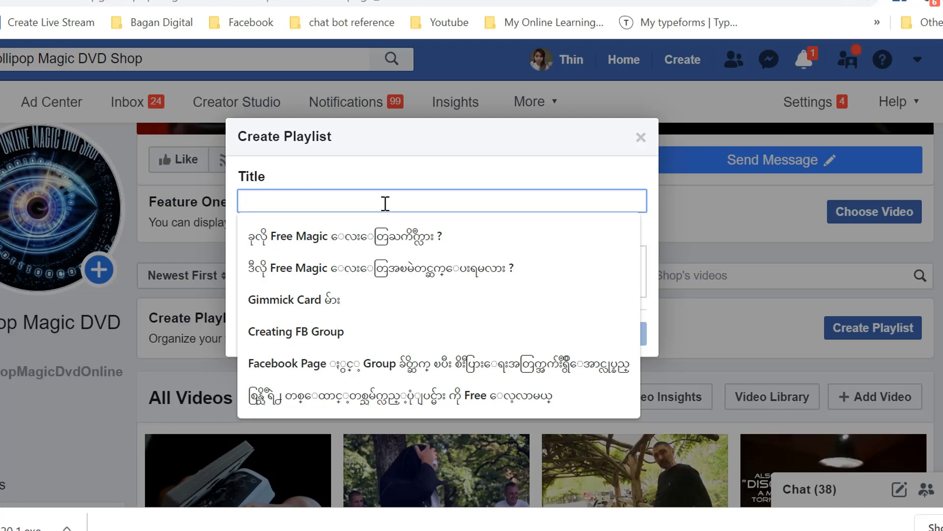
{"action": "type", "text": "Sample P"}
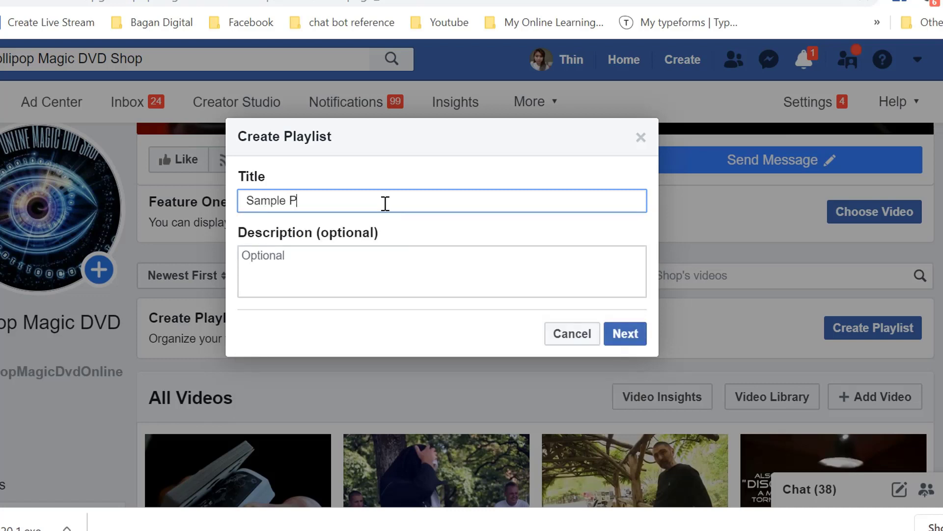
{"action": "type", "text": "lay List"}
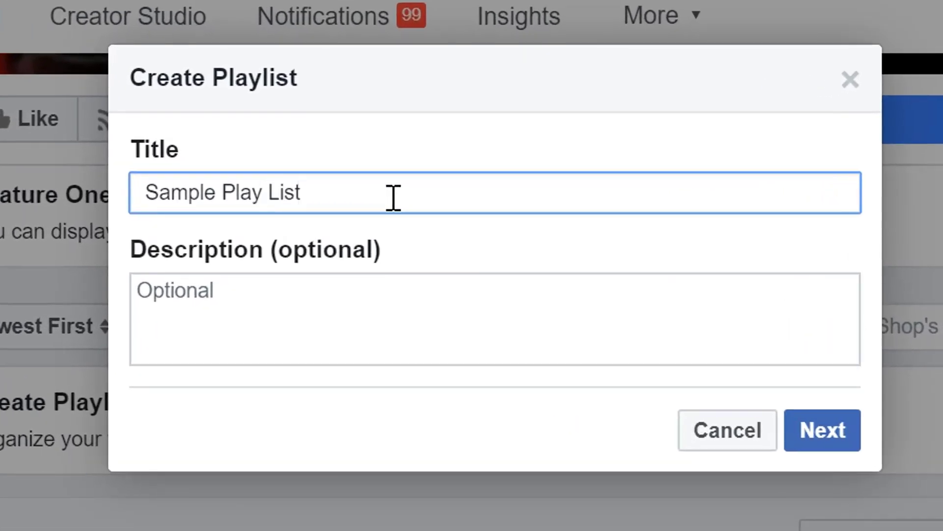
{"action": "key", "text": "ctrl+a"}
{"action": "key", "text": "ctrl+c"}
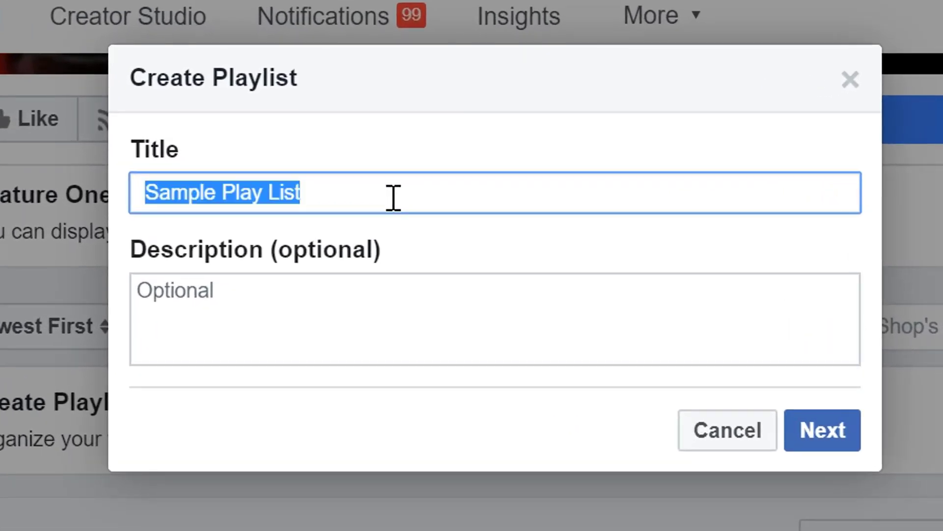
{"action": "left_click", "coordinate": [338, 321]}
{"action": "key", "text": "ctrl+v"}
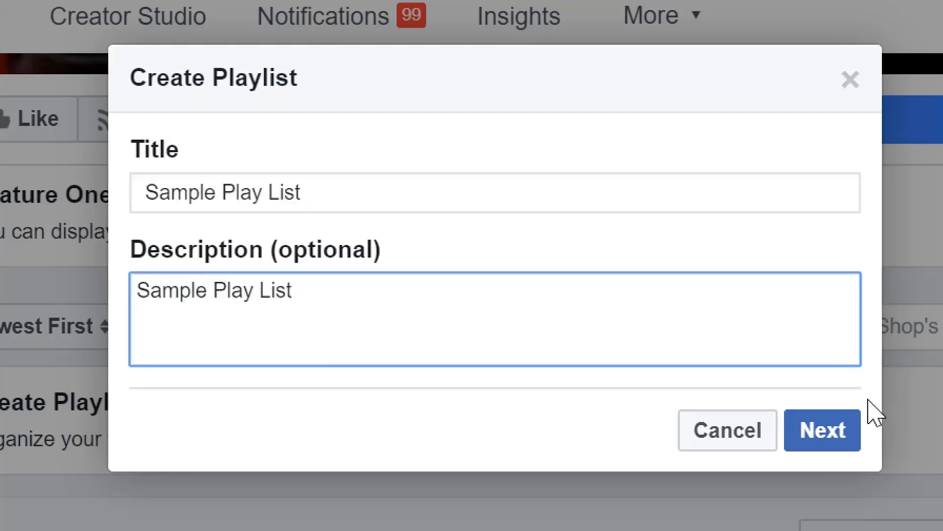
{"action": "left_click", "coordinate": [825, 435]}
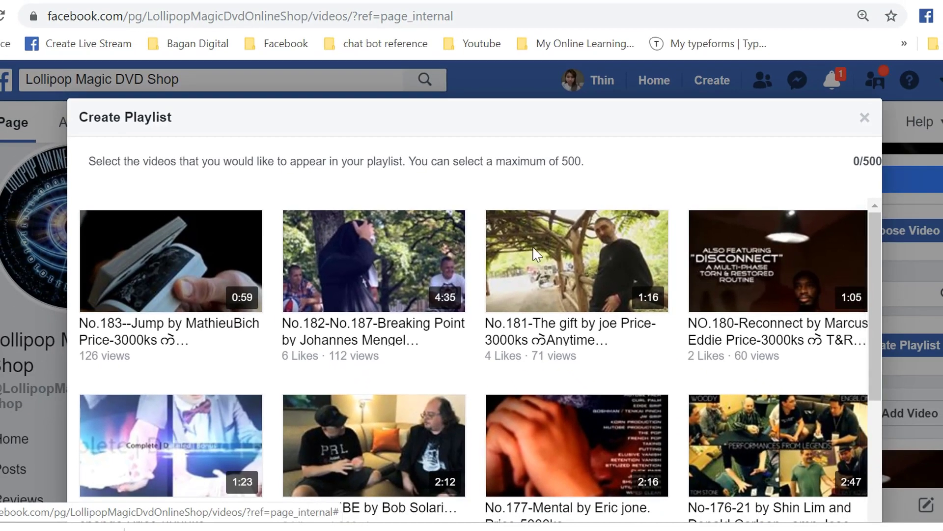
- Select the videos No.183, NO-173, No-165, No.159 and No-156 for the playlist and continue to the ordering stage
{"action": "left_click", "coordinate": [203, 277]}
{"action": "scroll", "coordinate": [511, 354], "scroll_direction": "down", "scroll_amount": 5}
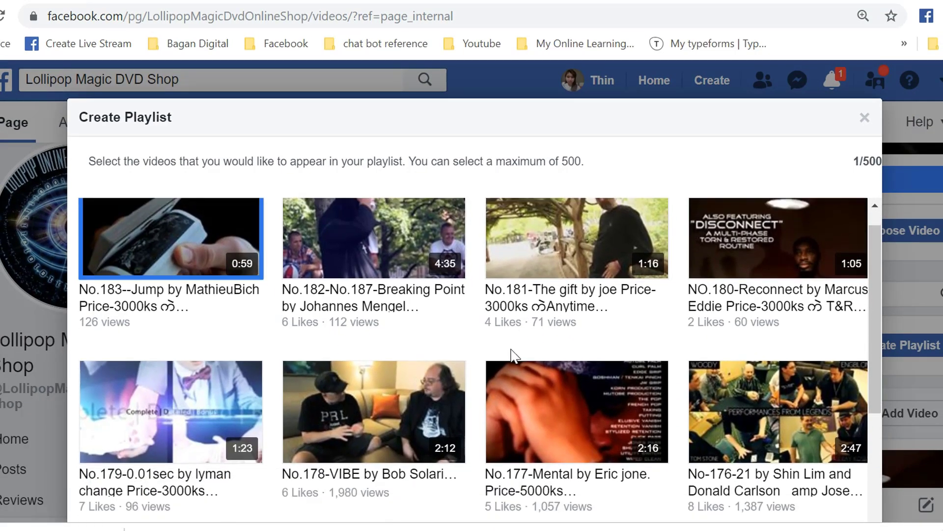
{"action": "left_click", "coordinate": [538, 309]}
{"action": "scroll", "coordinate": [538, 309], "scroll_direction": "down", "scroll_amount": 6}
{"action": "left_click", "coordinate": [363, 386]}
{"action": "scroll", "coordinate": [597, 456], "scroll_direction": "down", "scroll_amount": 6}
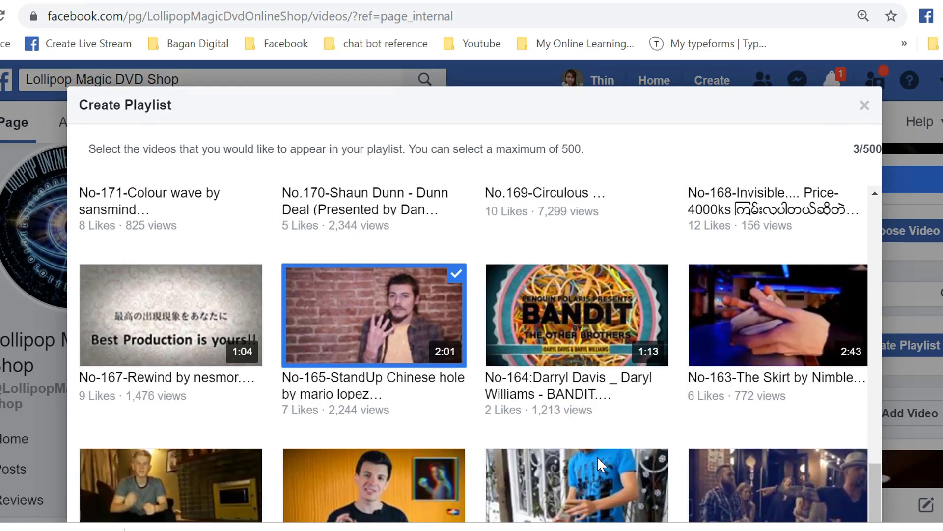
{"action": "left_click", "coordinate": [577, 287]}
{"action": "scroll", "coordinate": [577, 287], "scroll_direction": "down", "scroll_amount": 5}
{"action": "left_click", "coordinate": [552, 190]}
{"action": "left_click", "coordinate": [857, 459]}
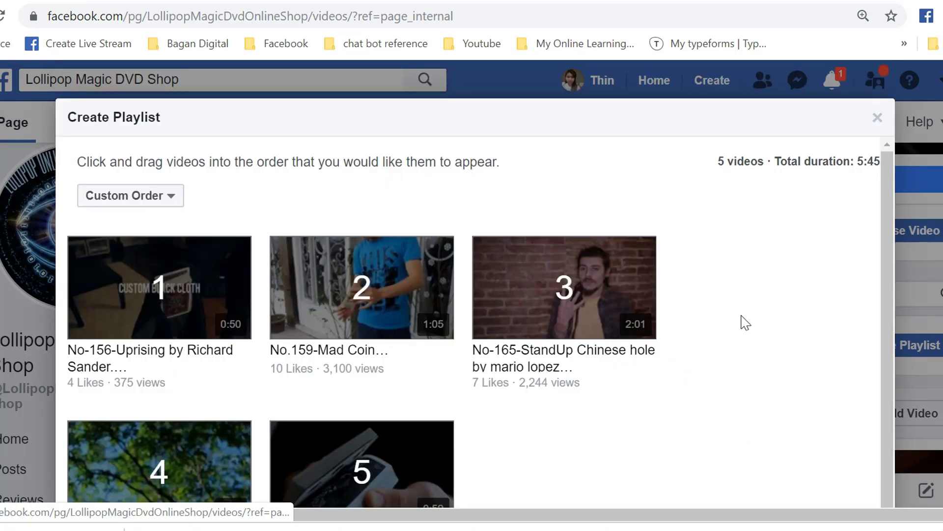
- Review the order of the selected videos, keep Custom Order, and create the playlist
{"action": "scroll", "coordinate": [746, 323], "scroll_direction": "down", "scroll_amount": 1}
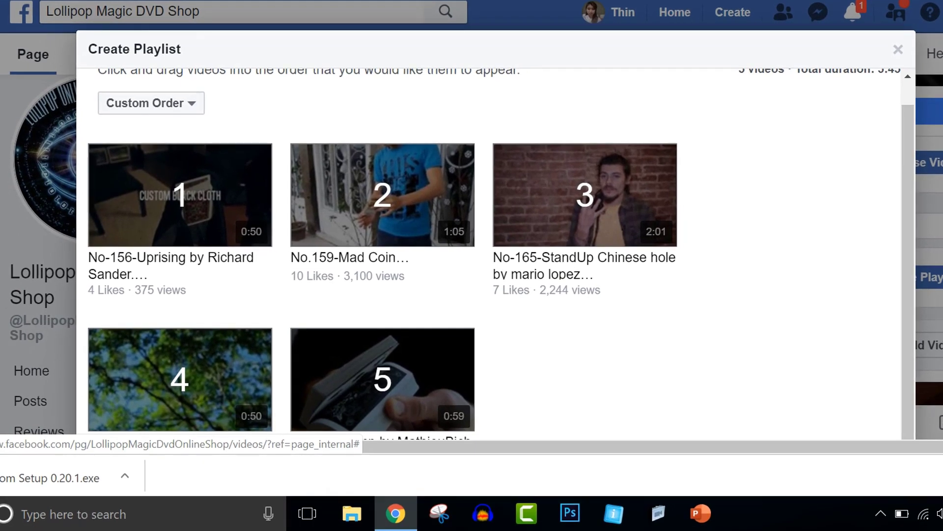
{"action": "scroll", "coordinate": [838, 318], "scroll_direction": "down", "scroll_amount": 3}
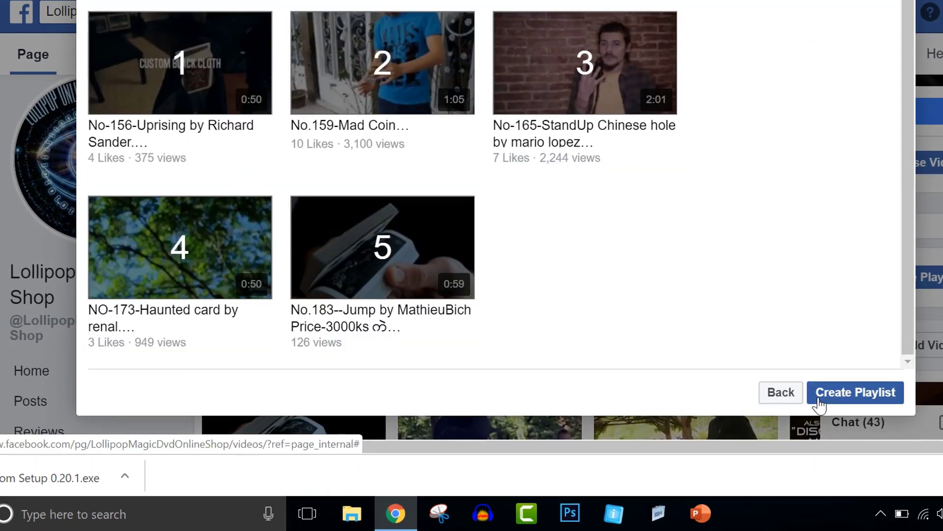
{"action": "scroll", "coordinate": [696, 182], "scroll_direction": "up", "scroll_amount": 1}
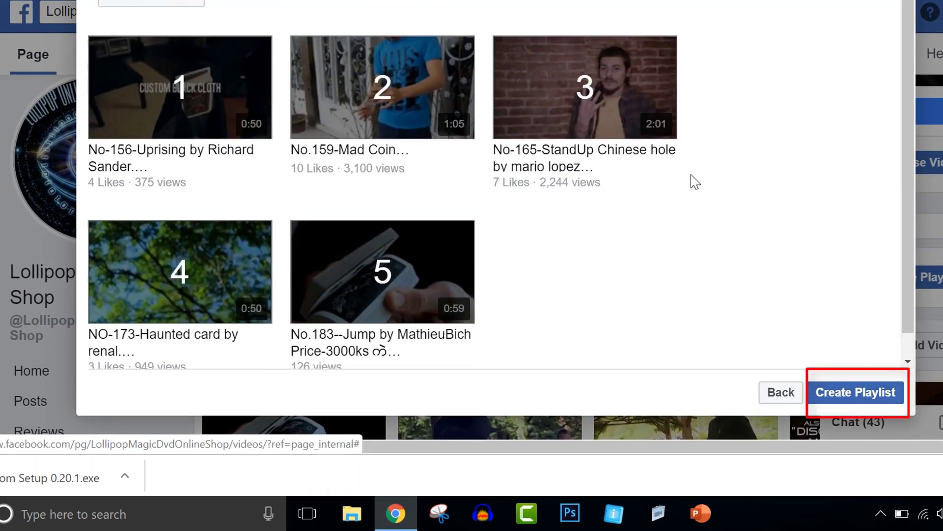
{"action": "scroll", "coordinate": [695, 182], "scroll_direction": "up", "scroll_amount": 3}
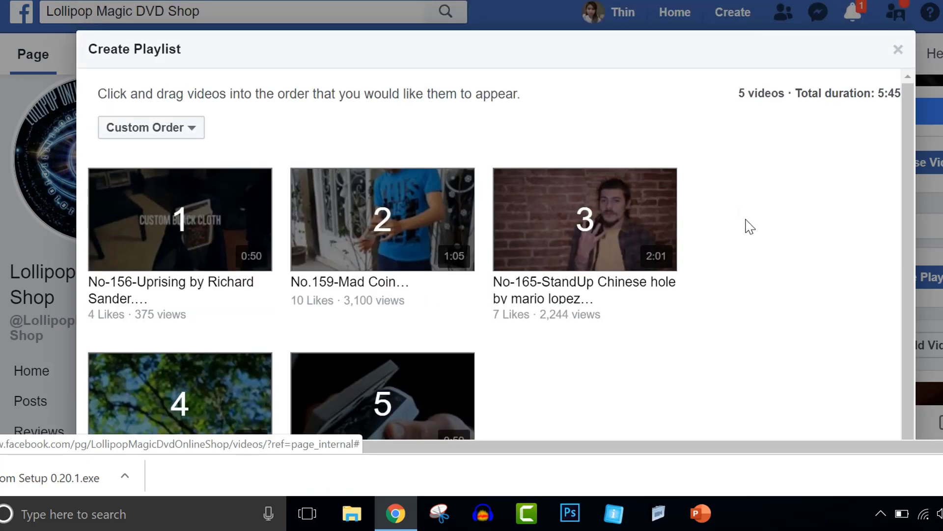
{"action": "scroll", "coordinate": [750, 227], "scroll_direction": "down", "scroll_amount": 1}
{"action": "scroll", "coordinate": [839, 414], "scroll_direction": "down", "scroll_amount": 3}
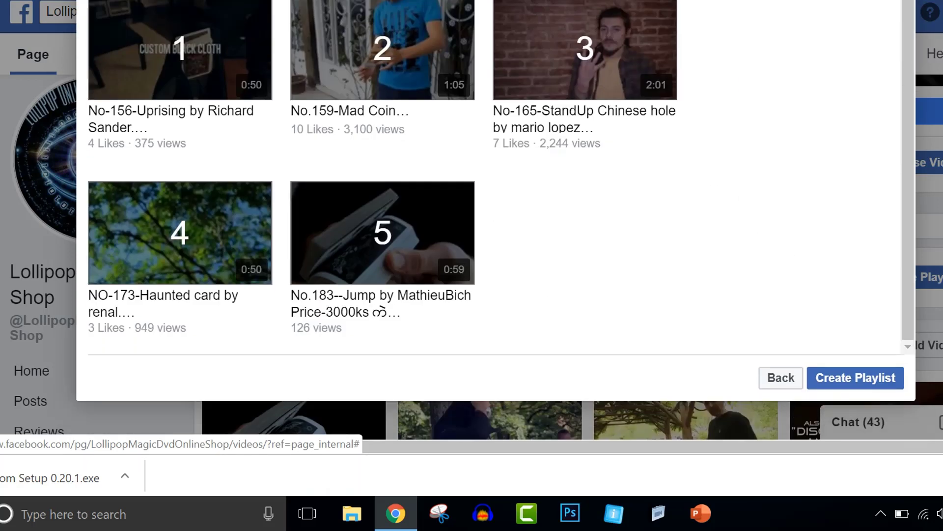
{"action": "left_click", "coordinate": [846, 393]}
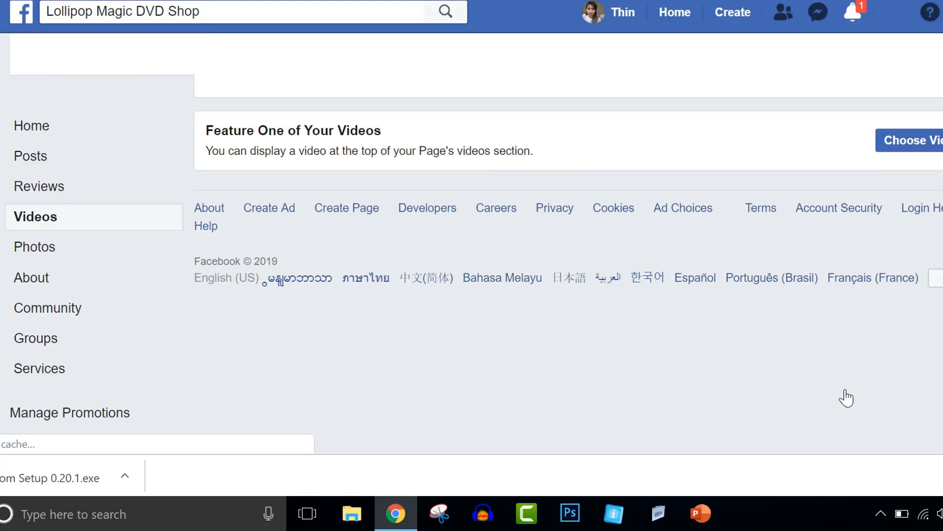
- Look through the videos of Sample Play List in the page's Playlists section
{"action": "scroll", "coordinate": [525, 335], "scroll_direction": "down", "scroll_amount": 5}
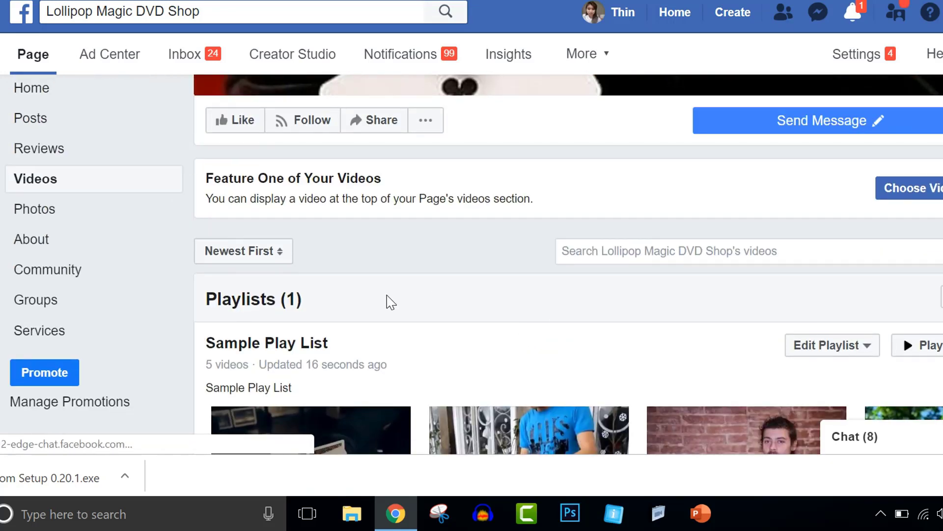
{"action": "scroll", "coordinate": [513, 295], "scroll_direction": "down", "scroll_amount": 3}
{"action": "scroll", "coordinate": [511, 263], "scroll_direction": "down", "scroll_amount": 3}
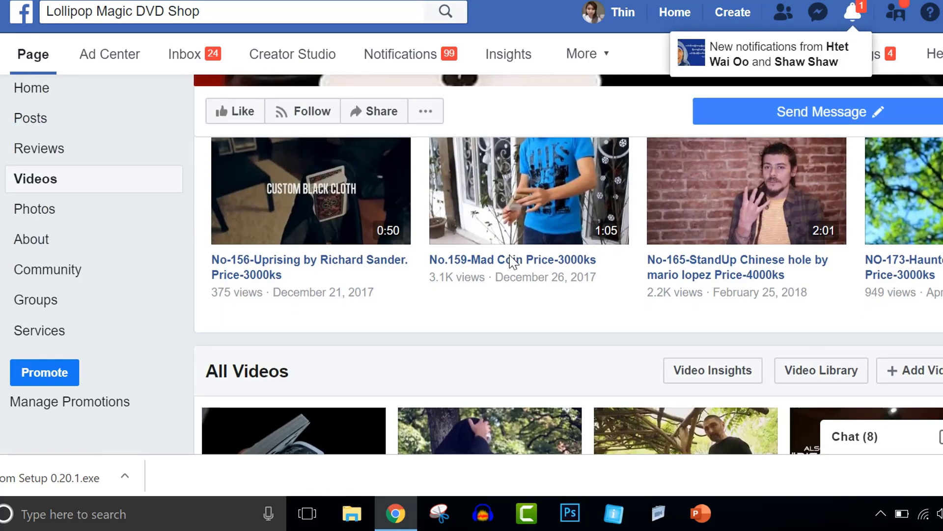
{"action": "left_click", "coordinate": [935, 196]}
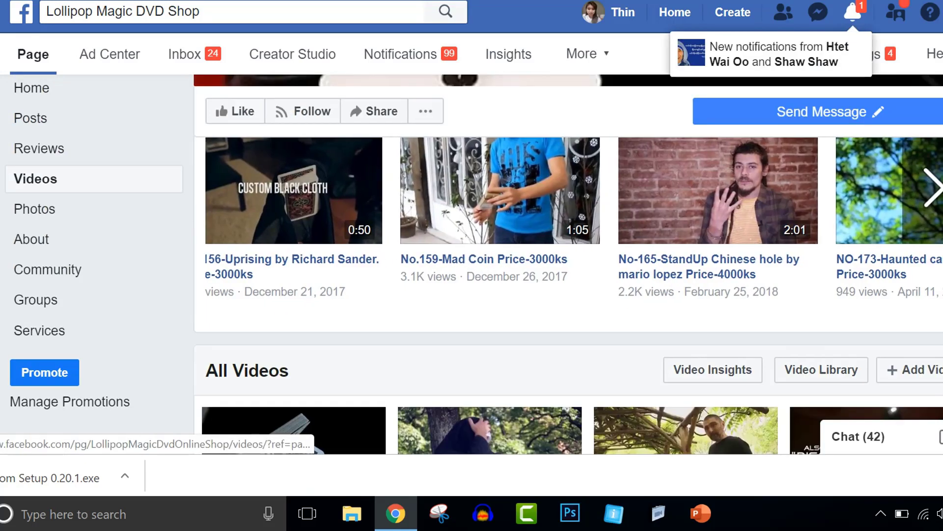
{"action": "scroll", "coordinate": [597, 194], "scroll_direction": "up", "scroll_amount": 2}
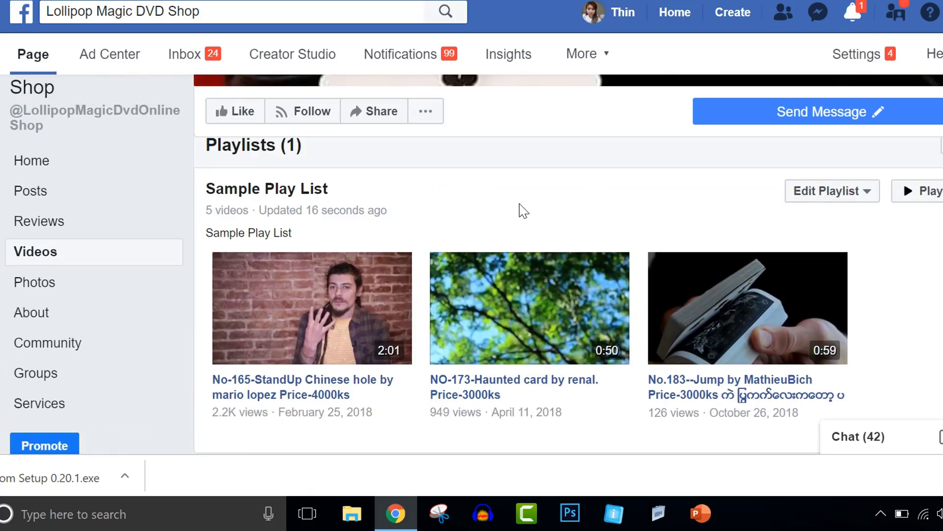
{"action": "scroll", "coordinate": [657, 238], "scroll_direction": "down", "scroll_amount": 3}
{"action": "scroll", "coordinate": [657, 235], "scroll_direction": "up", "scroll_amount": 4}
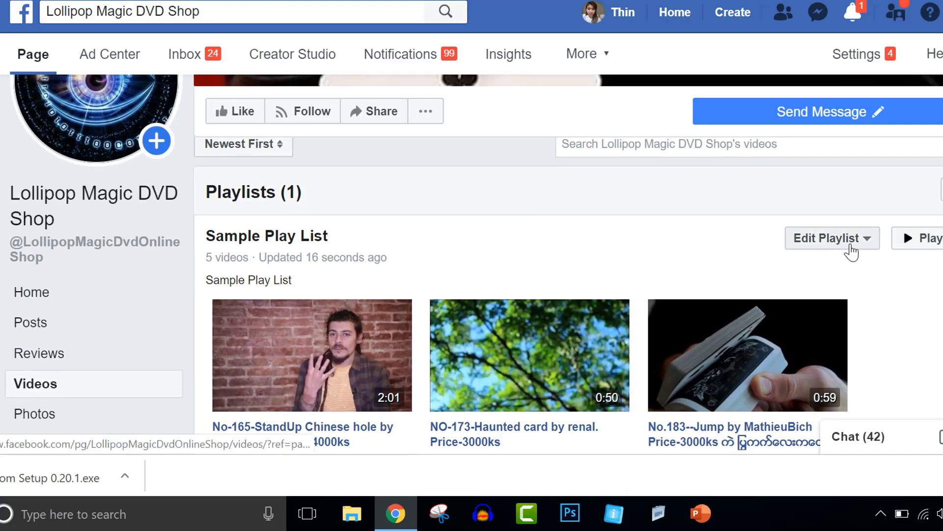
- Change the videos of Sample Play List by adding No-174, No.169, No-164 and No.160, and save the selection
{"action": "left_click", "coordinate": [852, 251]}
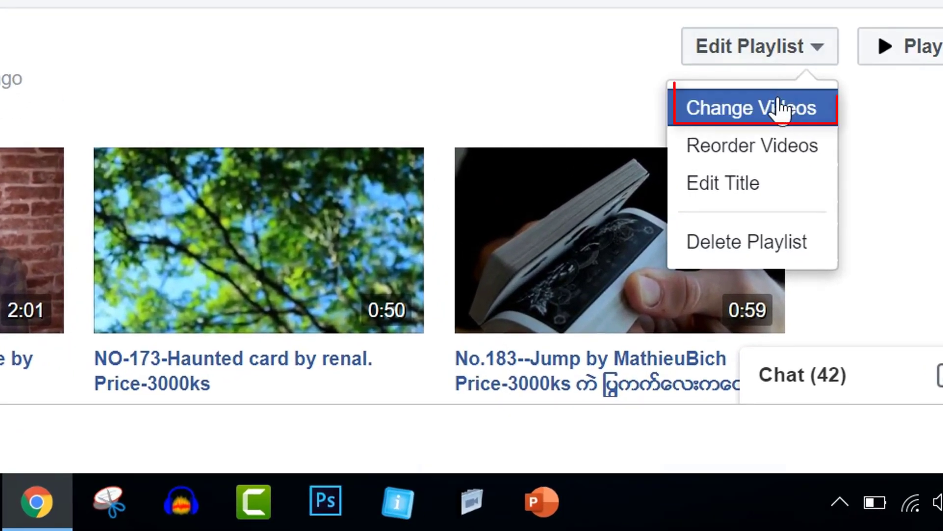
{"action": "left_click", "coordinate": [782, 108]}
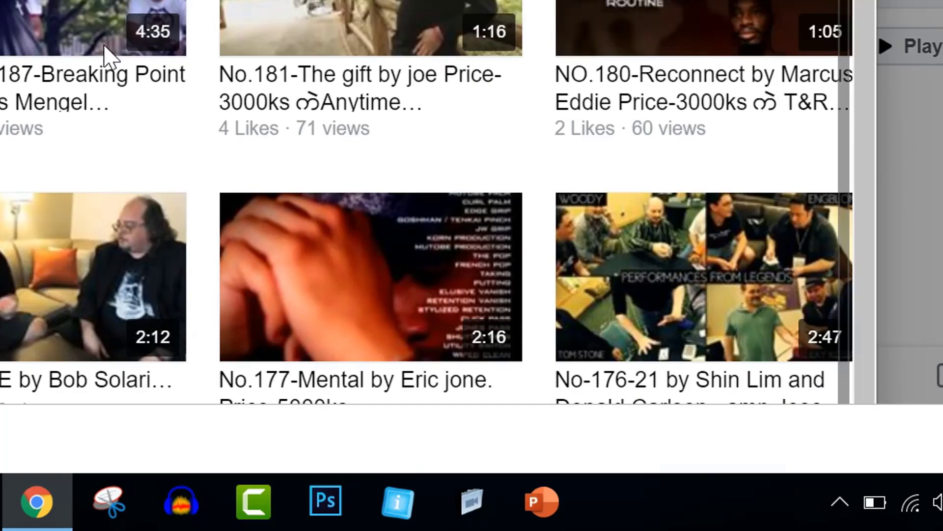
{"action": "scroll", "coordinate": [105, 44], "scroll_direction": "down", "scroll_amount": 4}
{"action": "scroll", "coordinate": [256, 131], "scroll_direction": "down", "scroll_amount": 2}
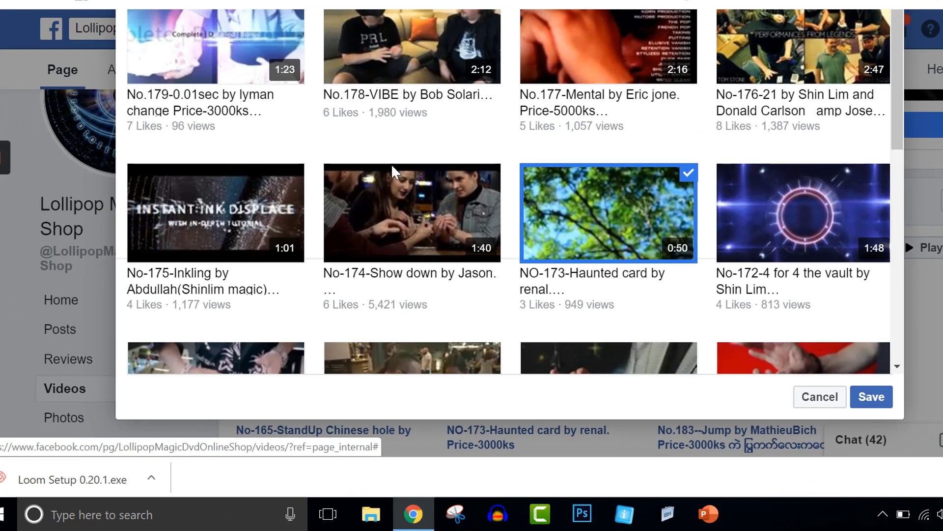
{"action": "left_click", "coordinate": [391, 170]}
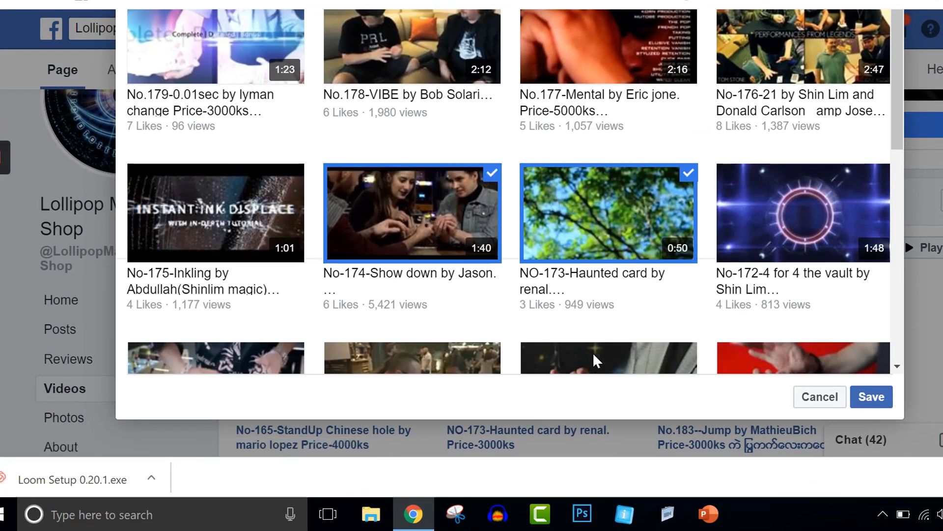
{"action": "scroll", "coordinate": [593, 352], "scroll_direction": "down", "scroll_amount": 5}
{"action": "left_click", "coordinate": [579, 283]}
{"action": "left_click", "coordinate": [617, 114]}
{"action": "scroll", "coordinate": [616, 115], "scroll_direction": "down", "scroll_amount": 5}
{"action": "left_click", "coordinate": [609, 217]}
{"action": "left_click", "coordinate": [428, 216]}
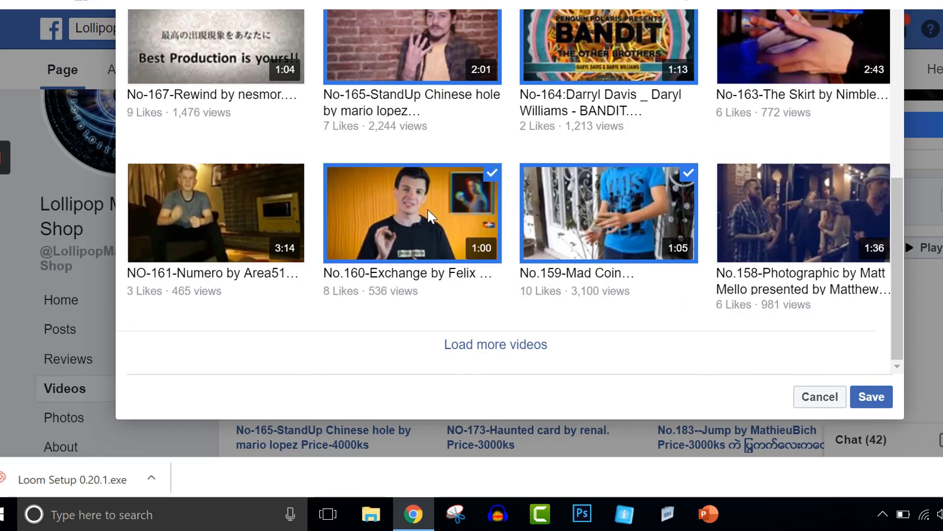
{"action": "left_click", "coordinate": [871, 396]}
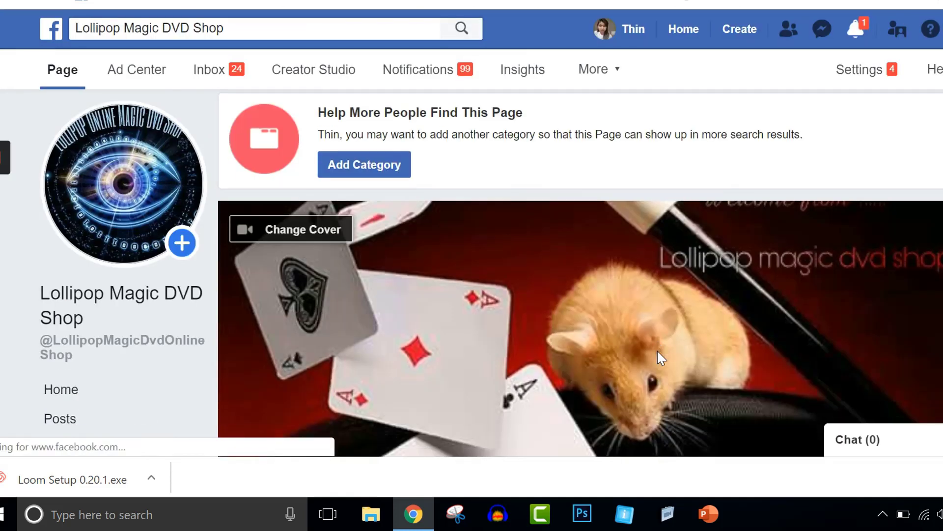
- Look through the updated videos of Sample Play List in the page's Playlists section
{"action": "scroll", "coordinate": [657, 350], "scroll_direction": "down", "scroll_amount": 12}
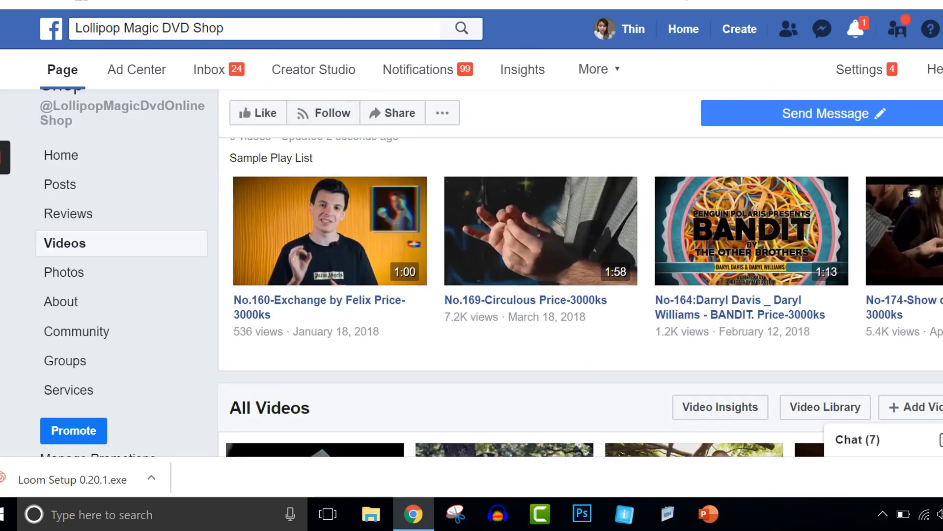
{"action": "left_click", "coordinate": [935, 231]}
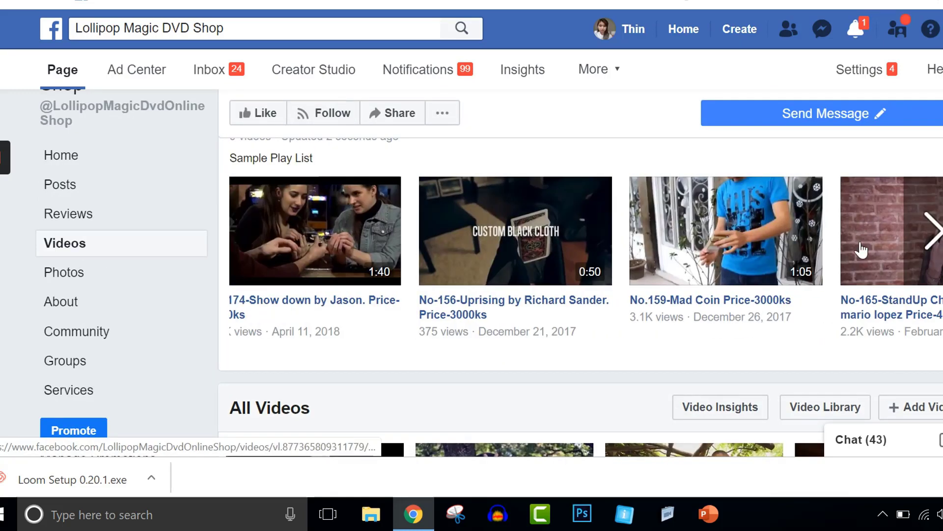
{"action": "scroll", "coordinate": [860, 249], "scroll_direction": "up", "scroll_amount": 5}
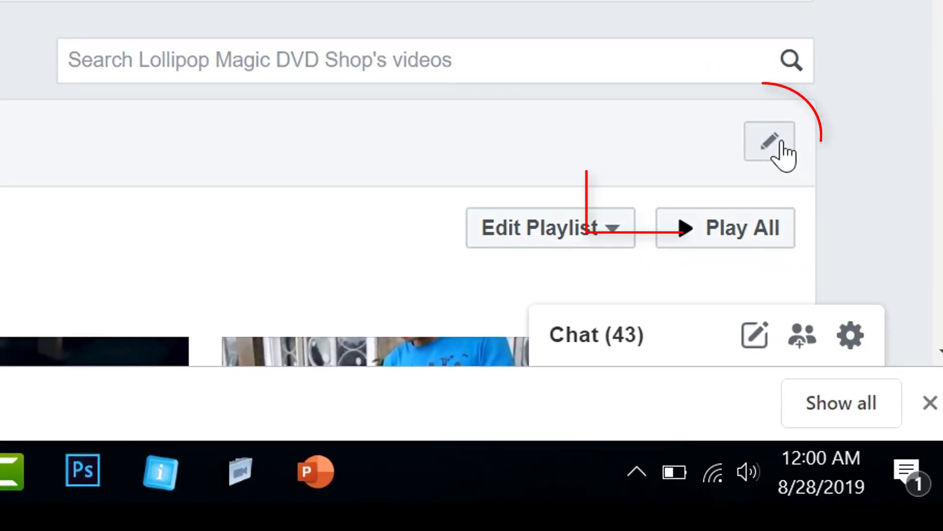
- Start a new playlist with "Sample Play list 2" as both title and description, and continue to the video selection
{"action": "left_click", "coordinate": [785, 154]}
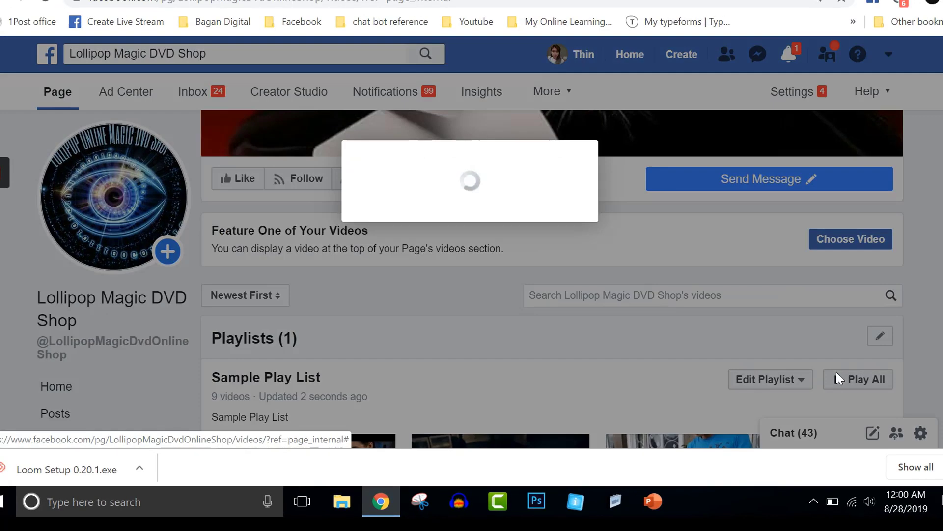
{"action": "left_click", "coordinate": [420, 185]}
{"action": "type", "text": "Sample P"}
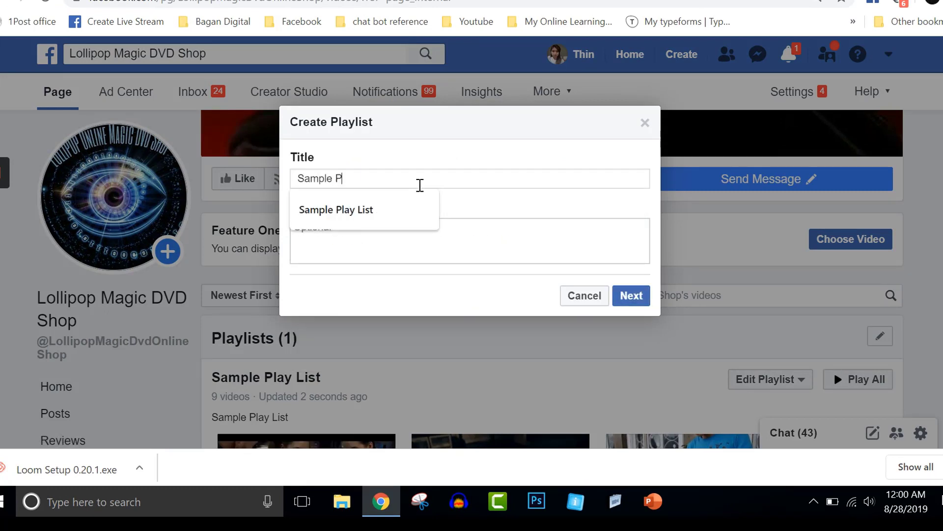
{"action": "type", "text": "lay list 2"}
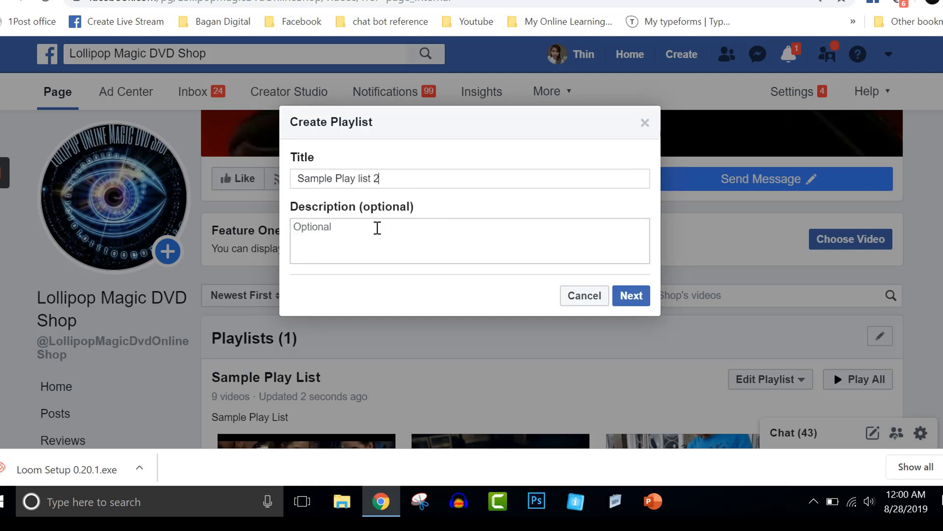
{"action": "key", "text": "ctrl+a"}
{"action": "key", "text": "ctrl+c"}
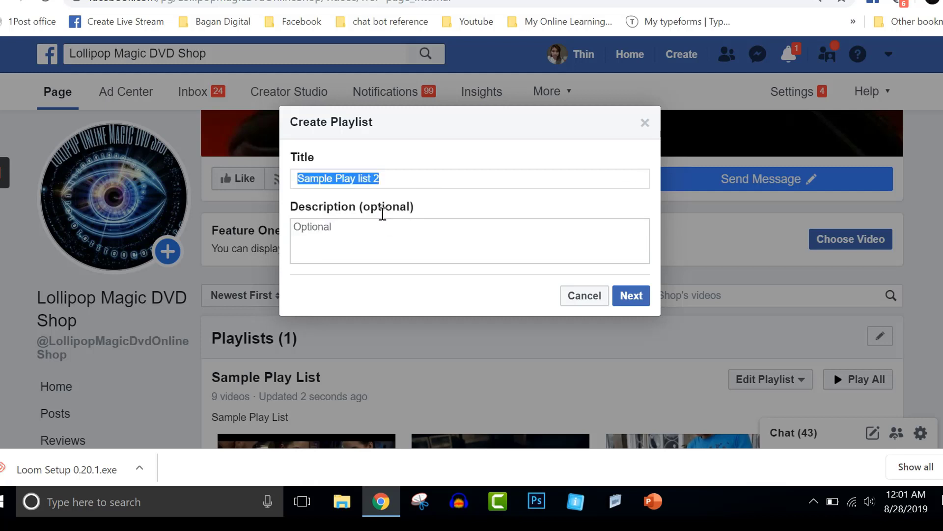
{"action": "left_click", "coordinate": [354, 243]}
{"action": "key", "text": "ctrl+v"}
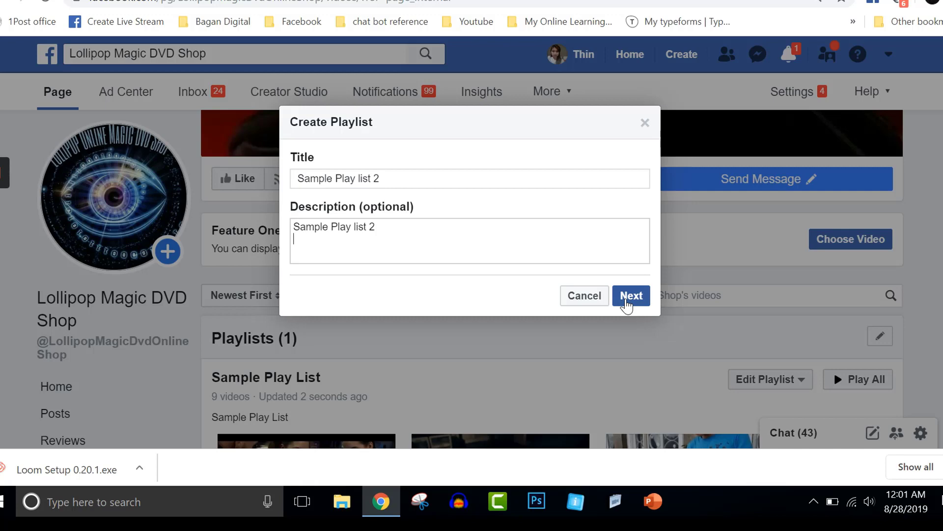
{"action": "left_click", "coordinate": [627, 297]}
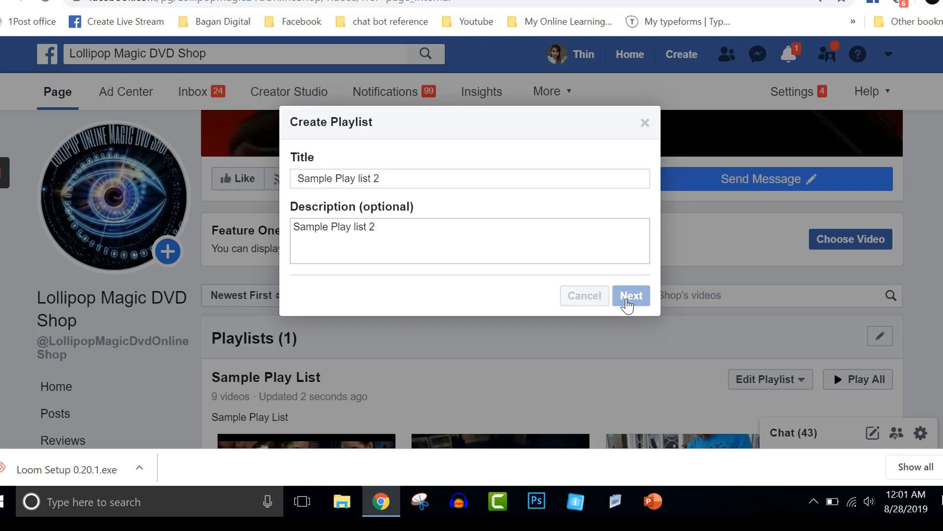
- Load older videos and select No125-Election, No.124-yoann.f, No.123-Coma and NO.123-Dr. Manhattan Change for the playlist
{"action": "scroll", "coordinate": [630, 305], "scroll_direction": "down", "scroll_amount": 15}
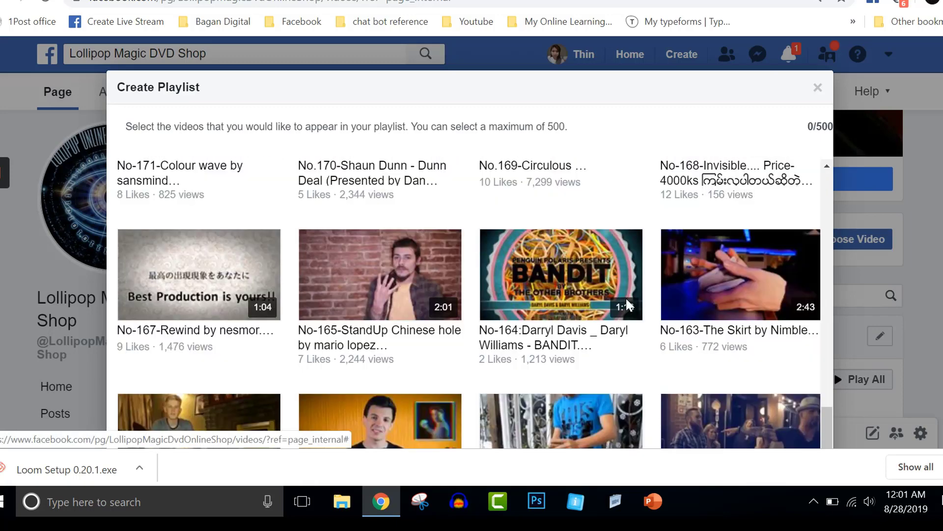
{"action": "scroll", "coordinate": [630, 305], "scroll_direction": "down", "scroll_amount": 5}
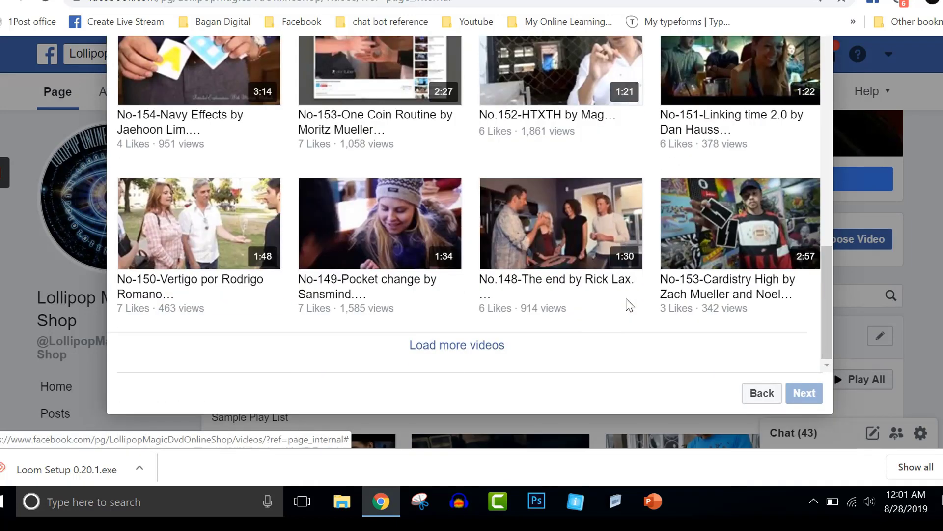
{"action": "left_click", "coordinate": [489, 344]}
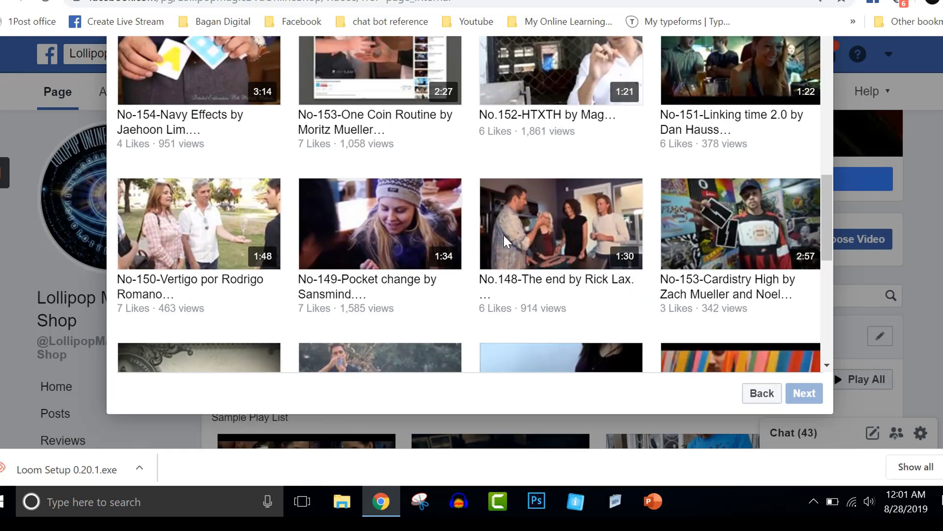
{"action": "scroll", "coordinate": [503, 234], "scroll_direction": "down", "scroll_amount": 8}
{"action": "left_click", "coordinate": [451, 344]}
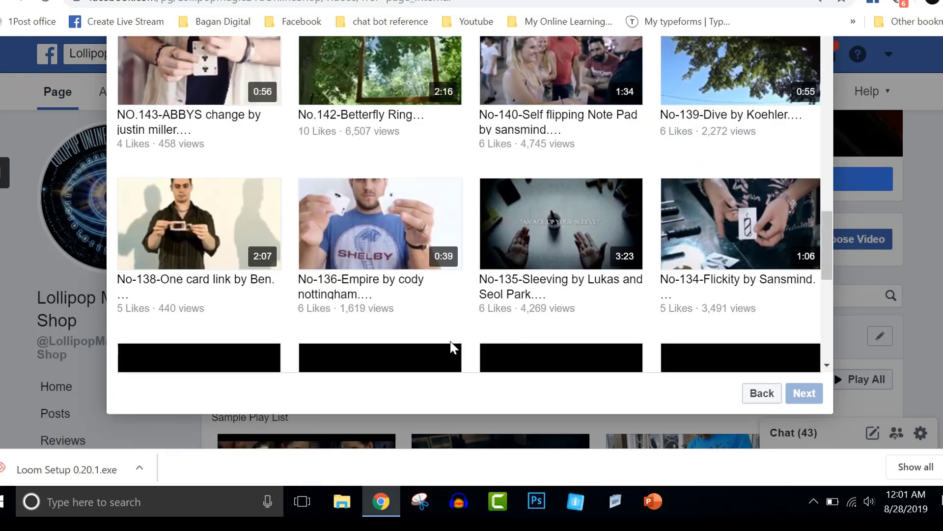
{"action": "scroll", "coordinate": [451, 295], "scroll_direction": "down", "scroll_amount": 10}
{"action": "left_click", "coordinate": [242, 223]}
{"action": "left_click", "coordinate": [359, 244]}
{"action": "left_click", "coordinate": [541, 231]}
{"action": "left_click", "coordinate": [718, 236]}
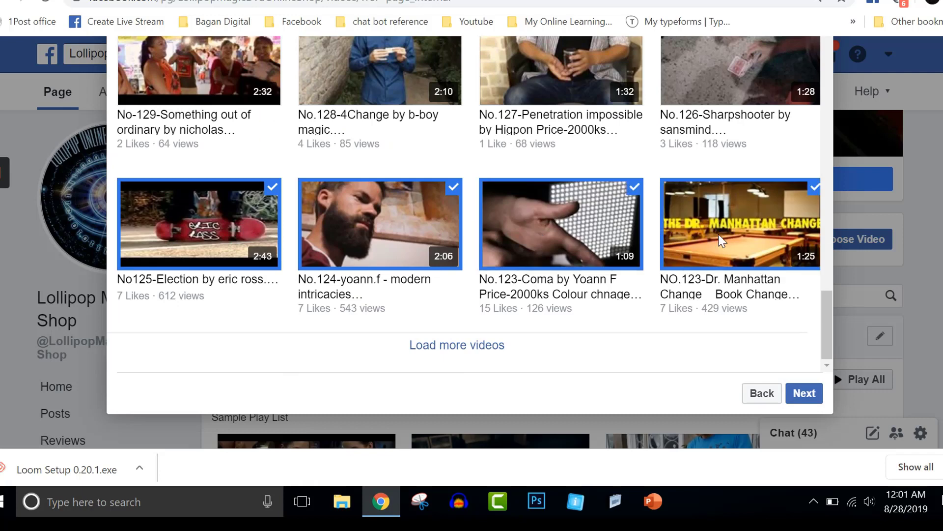
- Continue to the ordering stage, keep Custom Order for the four selected videos, and create the playlist
{"action": "left_click", "coordinate": [806, 393]}
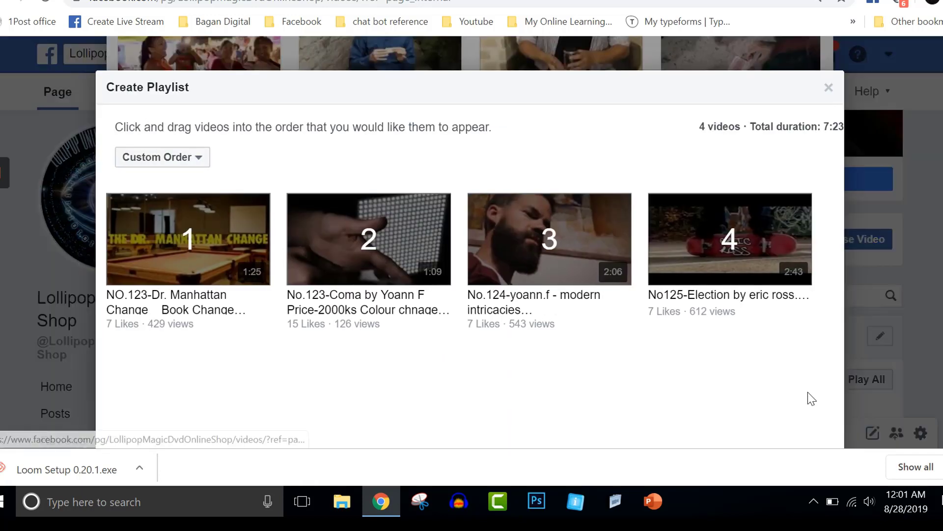
{"action": "scroll", "coordinate": [589, 275], "scroll_direction": "down", "scroll_amount": 3}
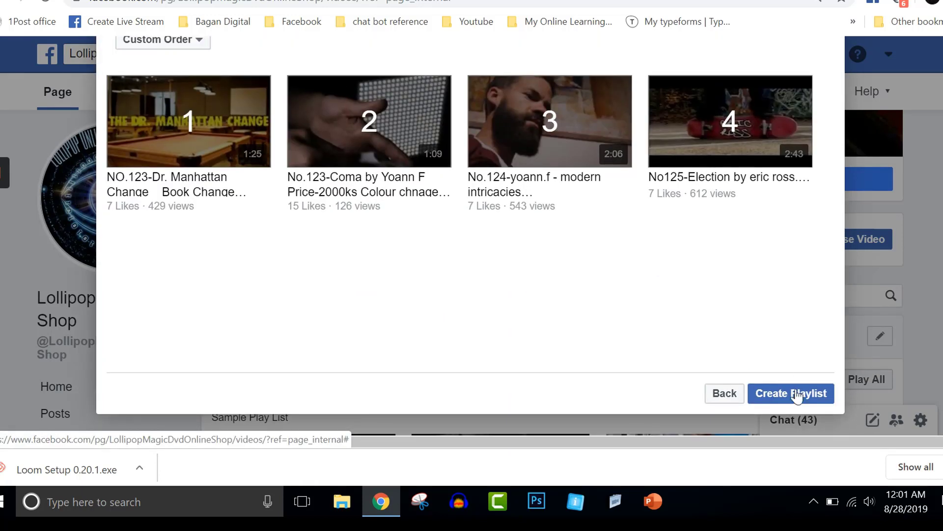
{"action": "left_click", "coordinate": [796, 398]}
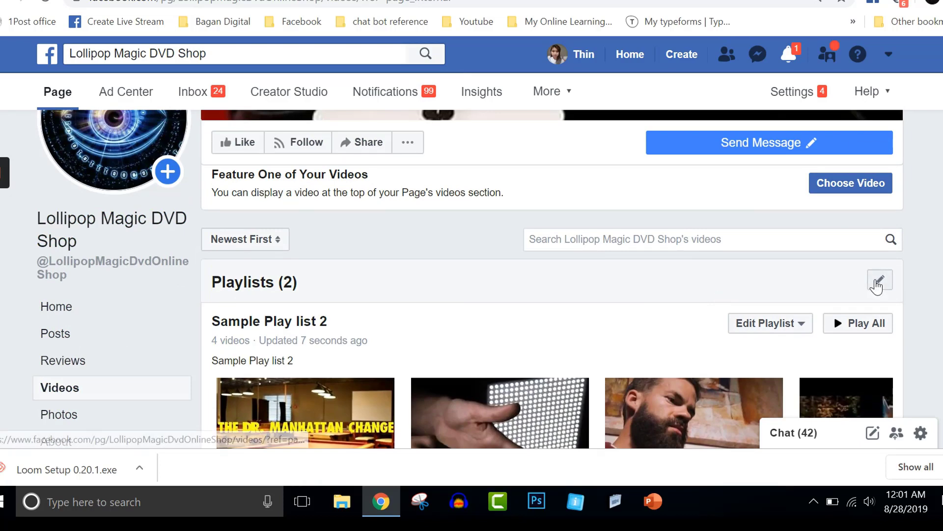
- Change the title and description of Sample Play list 2 to "Sample Play list 1" and save
{"action": "scroll", "coordinate": [618, 328], "scroll_direction": "down", "scroll_amount": 4}
{"action": "scroll", "coordinate": [406, 249], "scroll_direction": "up", "scroll_amount": 2}
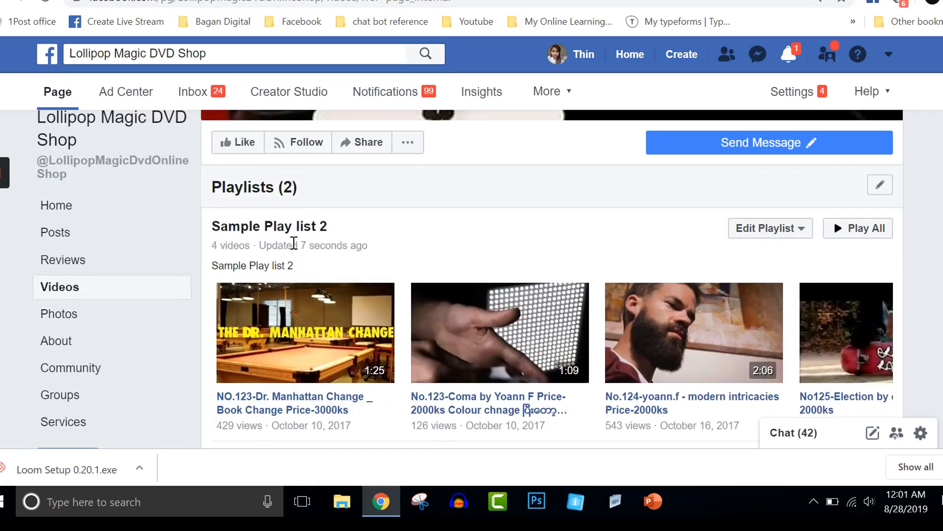
{"action": "left_click", "coordinate": [744, 227]}
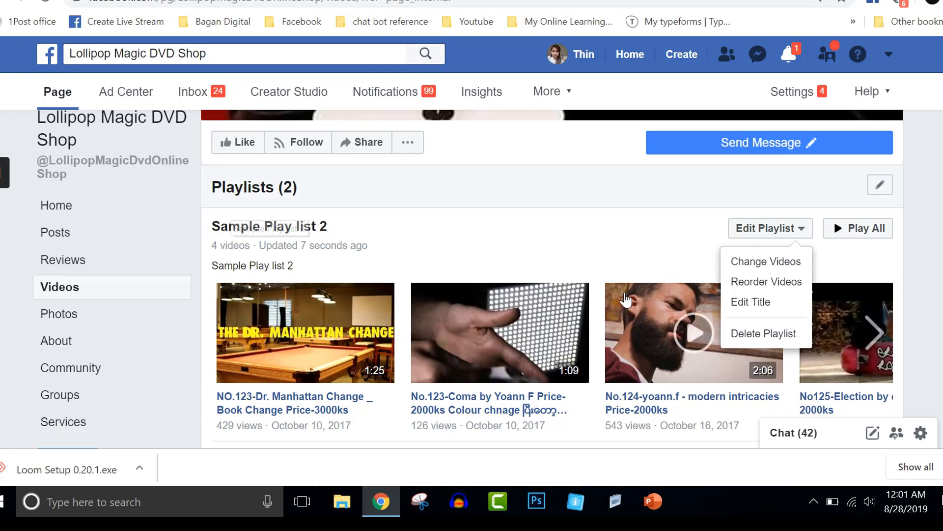
{"action": "left_click", "coordinate": [740, 303]}
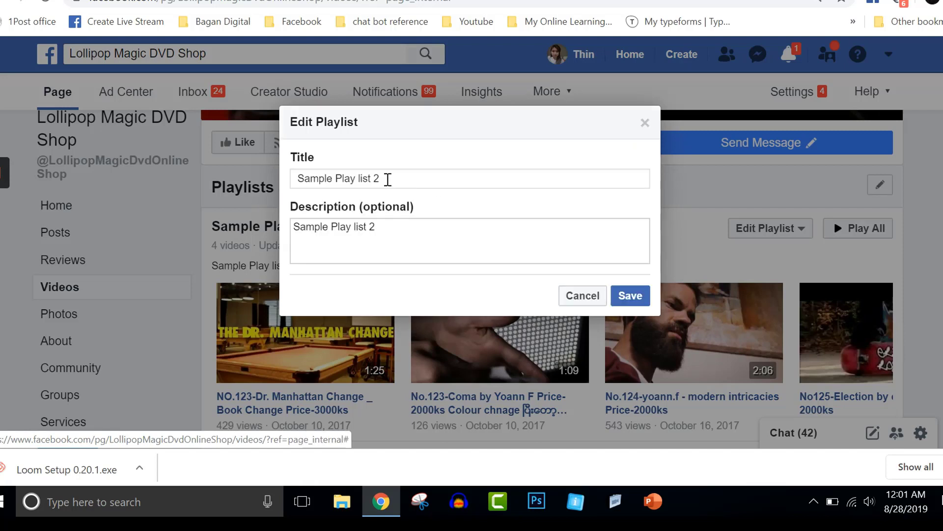
{"action": "type", "text": "1"}
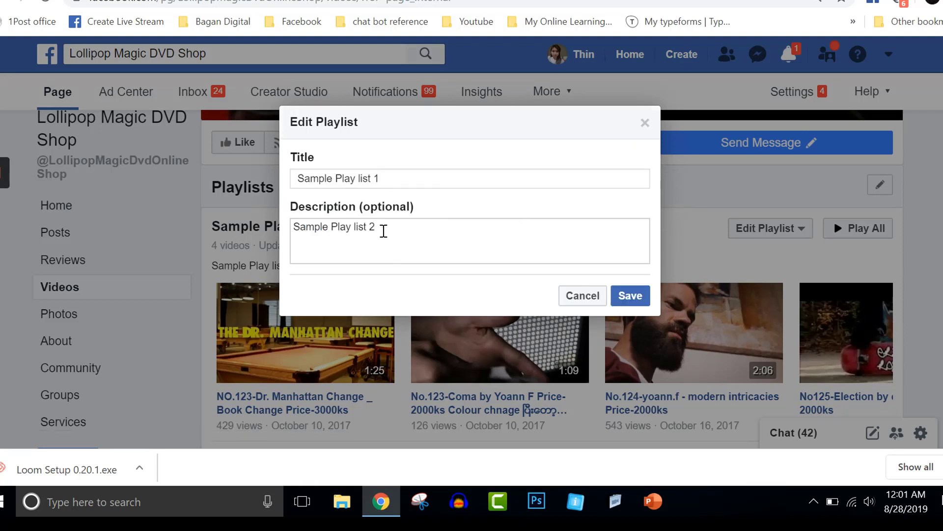
{"action": "left_click", "coordinate": [641, 299]}
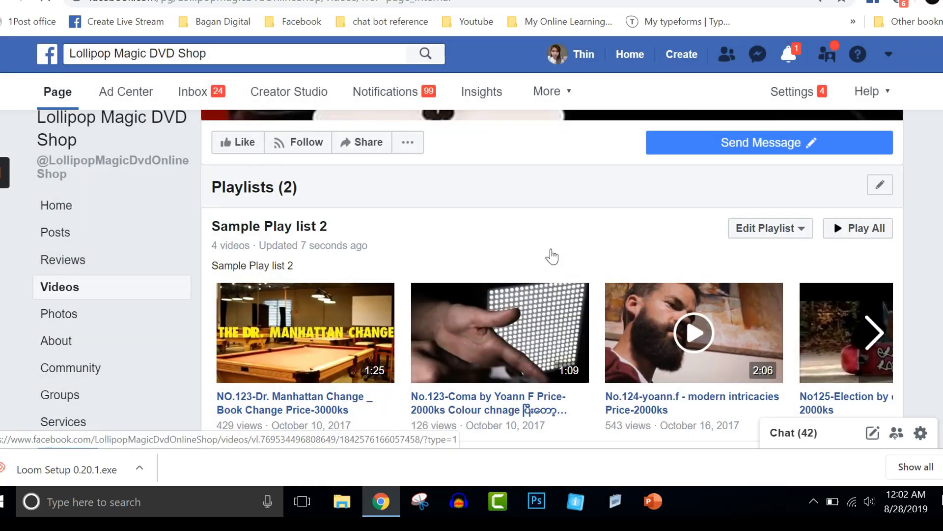
- Change the title and description of the older Sample Play List to "Sample Play List 2" and save
{"action": "scroll", "coordinate": [516, 263], "scroll_direction": "down", "scroll_amount": 10}
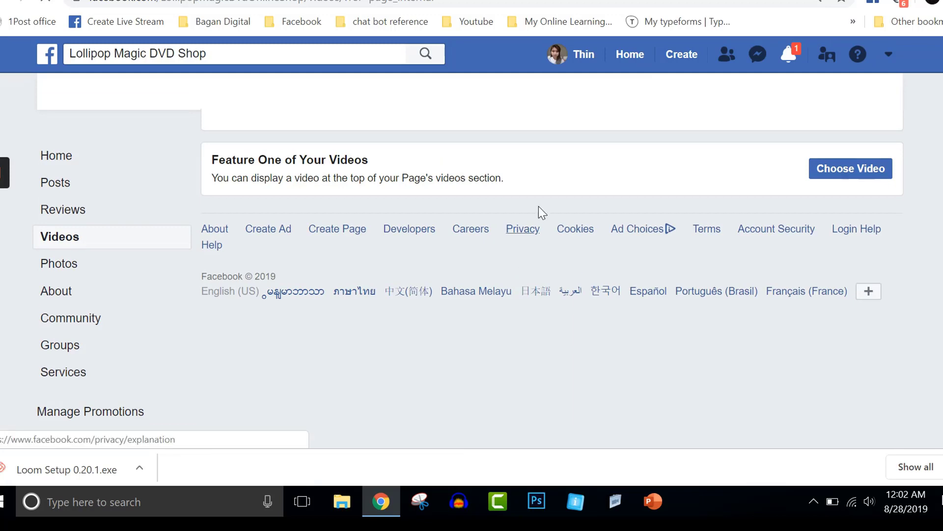
{"action": "scroll", "coordinate": [520, 167], "scroll_direction": "up", "scroll_amount": 10}
{"action": "scroll", "coordinate": [520, 165], "scroll_direction": "down", "scroll_amount": 8}
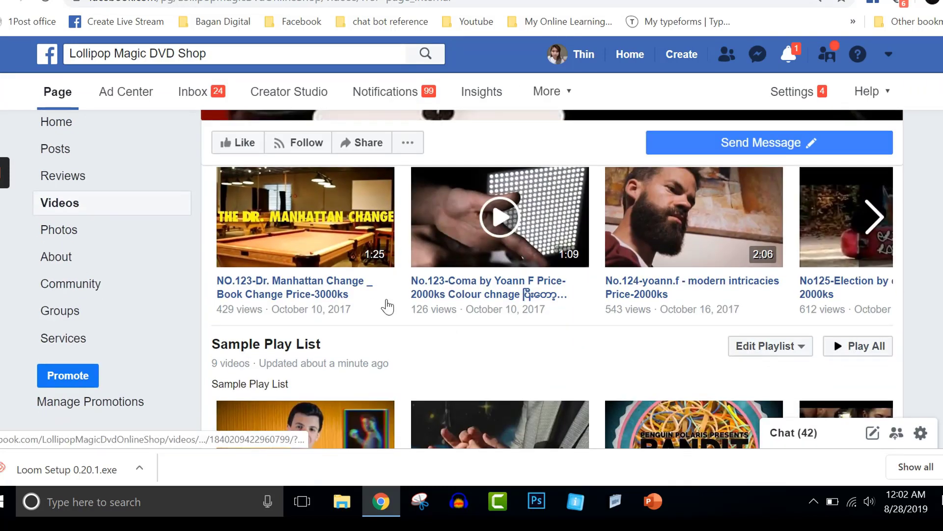
{"action": "scroll", "coordinate": [609, 381], "scroll_direction": "down", "scroll_amount": 2}
{"action": "left_click", "coordinate": [766, 240]}
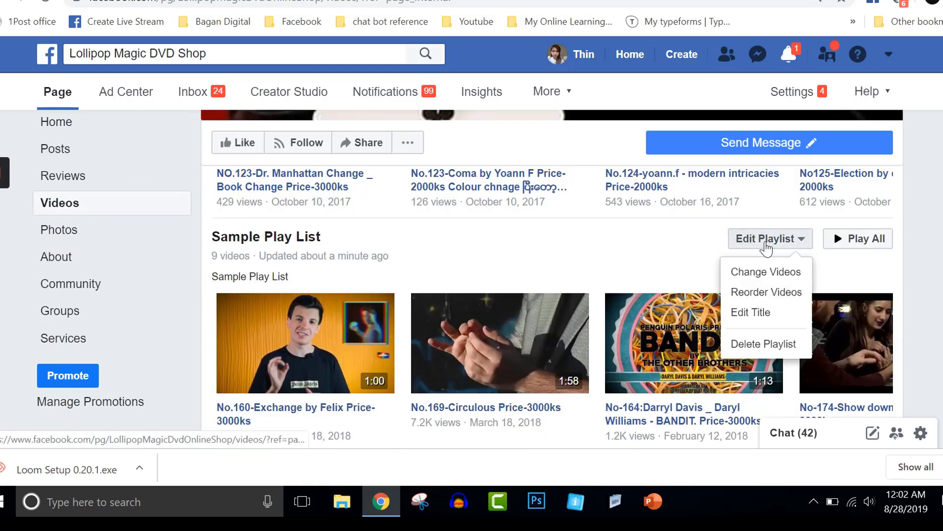
{"action": "left_click", "coordinate": [754, 314]}
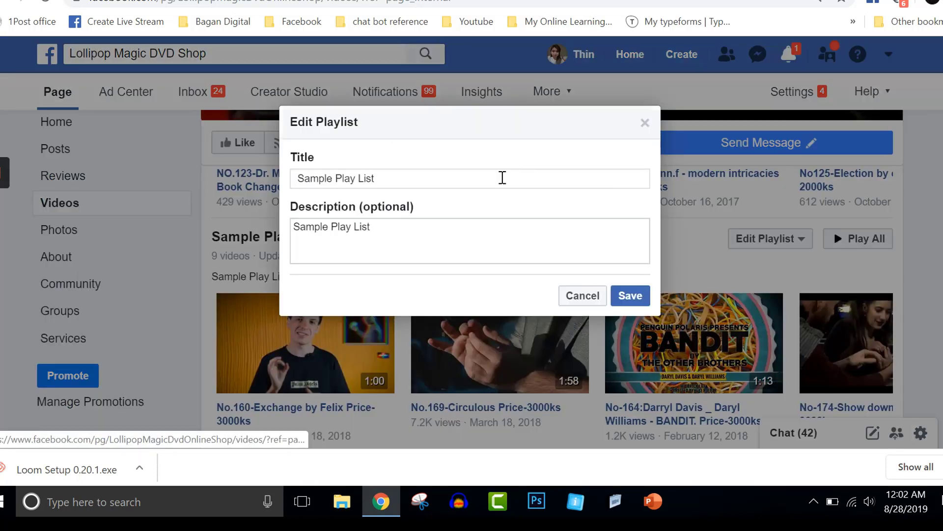
{"action": "left_click", "coordinate": [413, 179]}
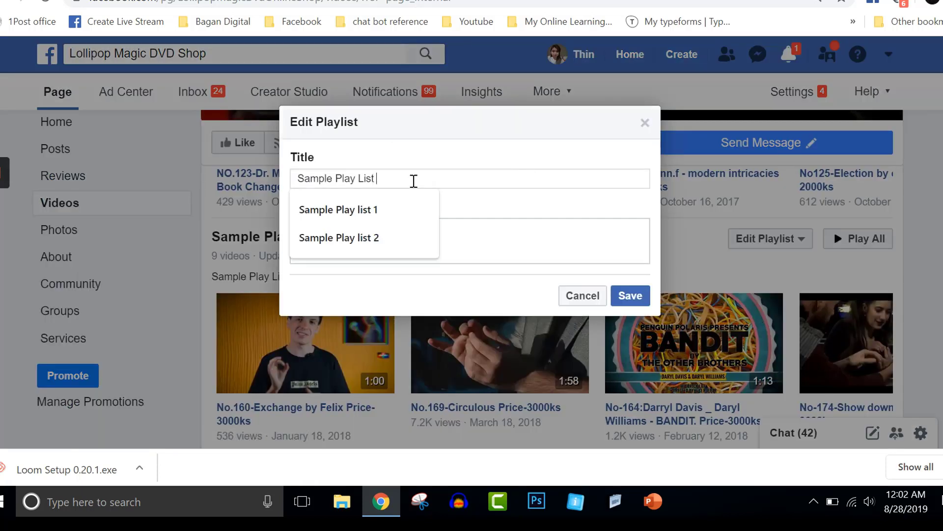
{"action": "type", "text": "2"}
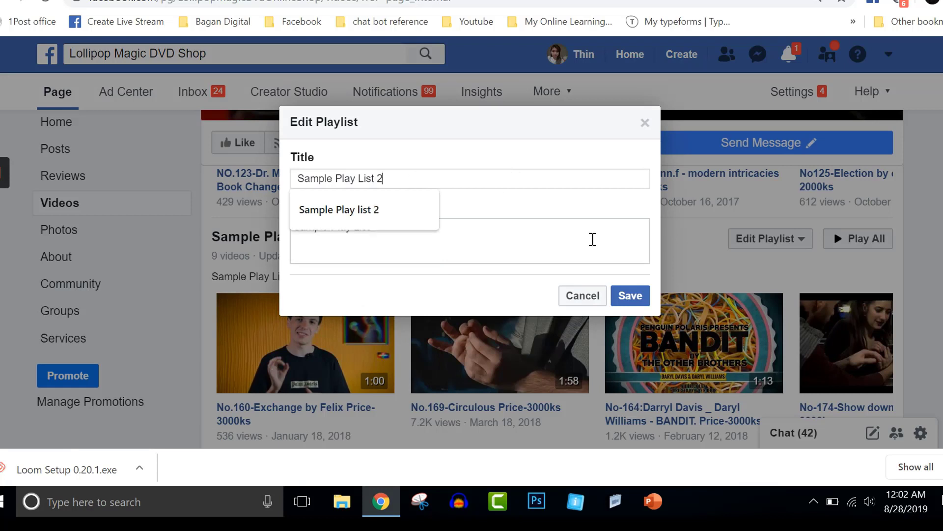
{"action": "left_click", "coordinate": [530, 214]}
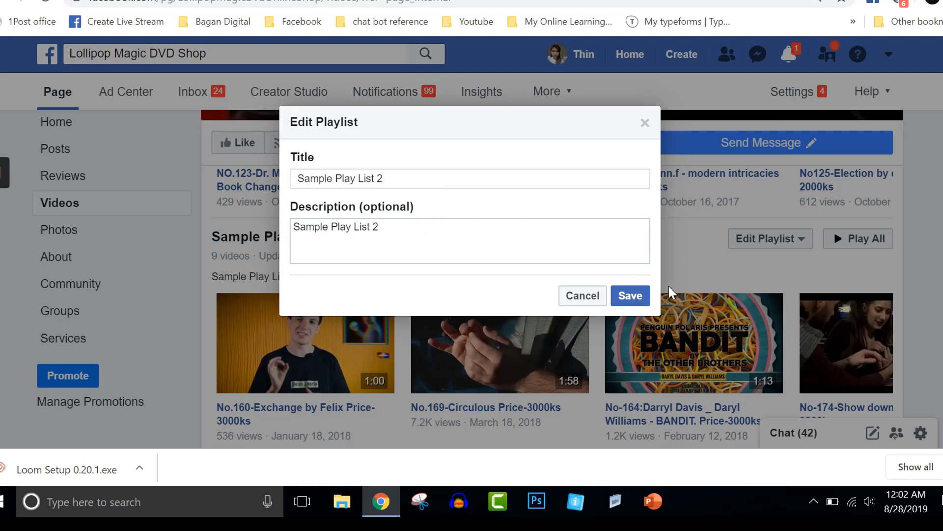
{"action": "left_click", "coordinate": [630, 296]}
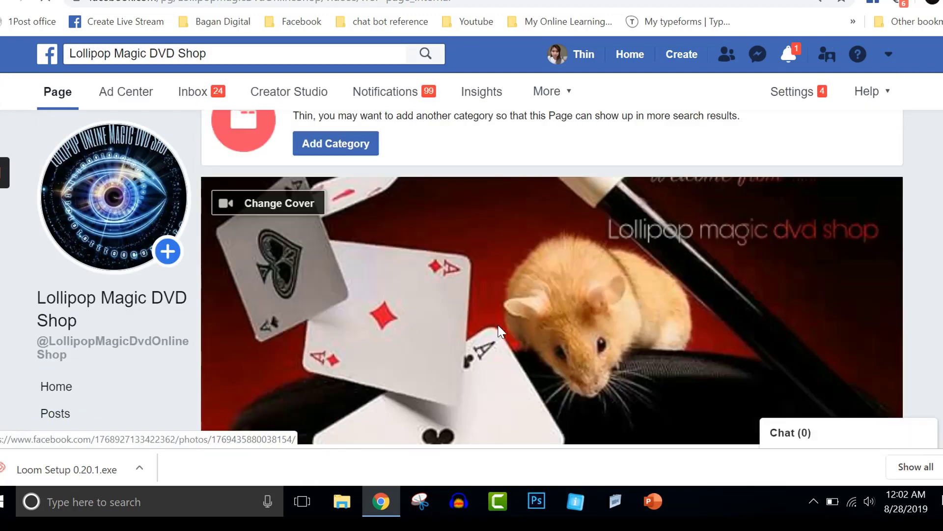
- Check the titles, descriptions and videos of both renamed playlists in the Playlists section
{"action": "scroll", "coordinate": [501, 331], "scroll_direction": "down", "scroll_amount": 4}
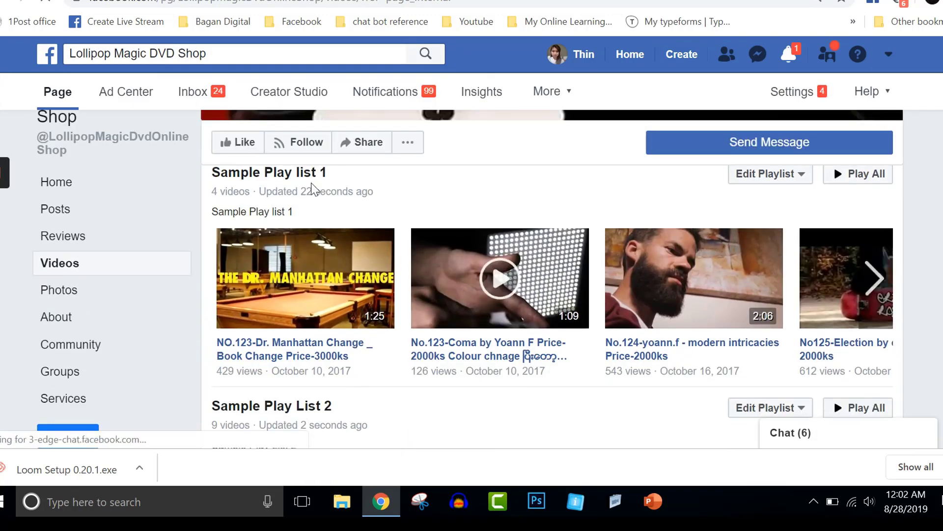
{"action": "scroll", "coordinate": [403, 323], "scroll_direction": "down", "scroll_amount": 5}
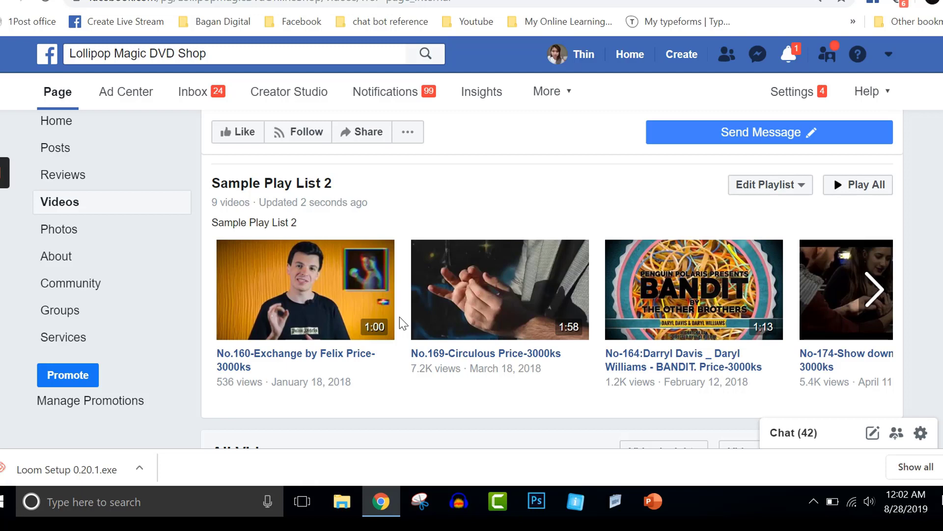
{"action": "scroll", "coordinate": [431, 263], "scroll_direction": "up", "scroll_amount": 4}
{"action": "scroll", "coordinate": [431, 262], "scroll_direction": "up", "scroll_amount": 5}
{"action": "scroll", "coordinate": [431, 263], "scroll_direction": "down", "scroll_amount": 4}
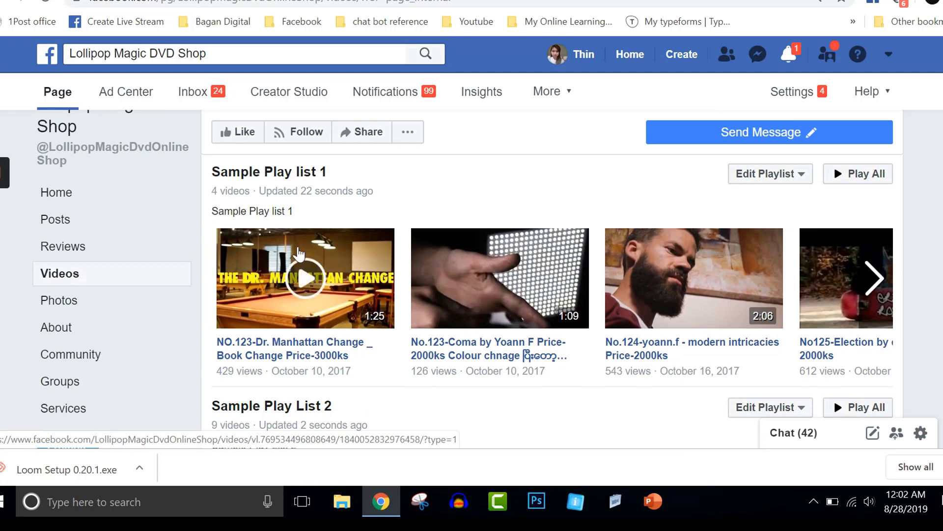
- Switch to the Test123 page's Videos section and open its Video Library
{"action": "scroll", "coordinate": [297, 250], "scroll_direction": "up", "scroll_amount": 4}
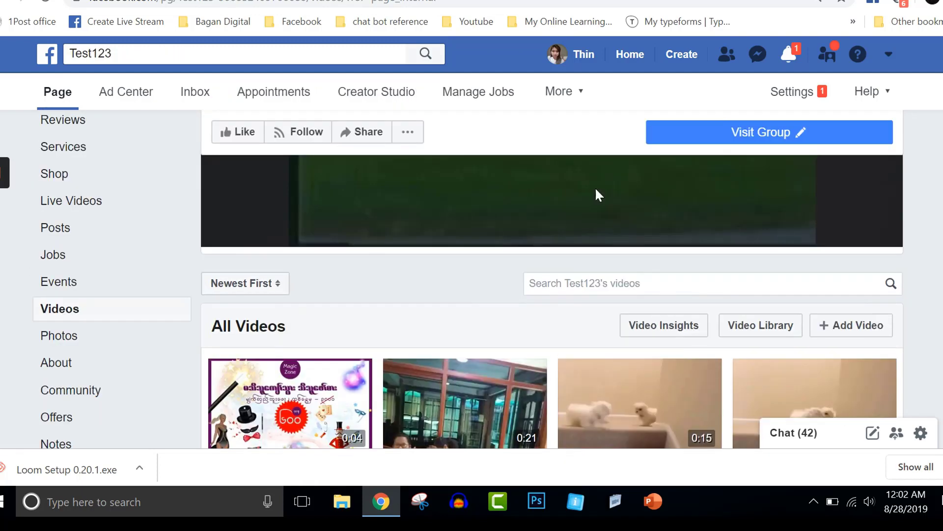
{"action": "scroll", "coordinate": [294, 340], "scroll_direction": "down", "scroll_amount": 4}
{"action": "scroll", "coordinate": [290, 344], "scroll_direction": "up", "scroll_amount": 5}
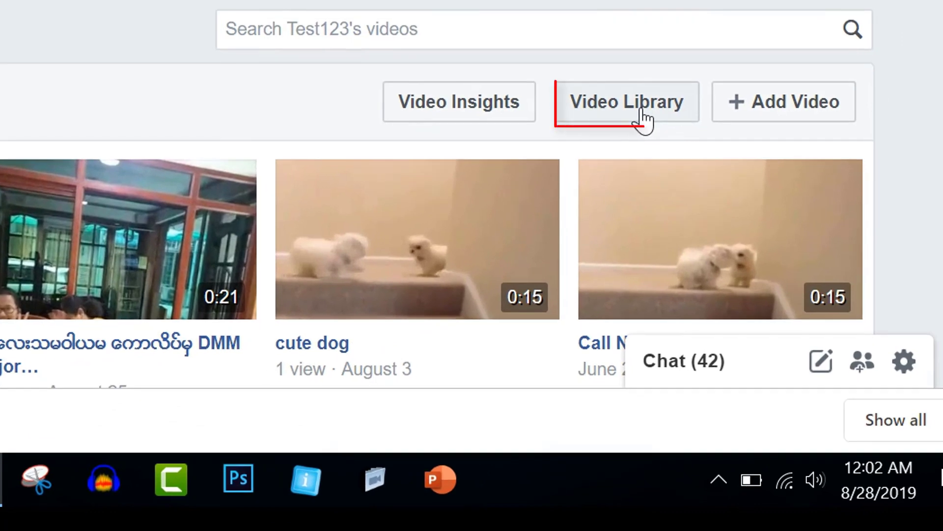
{"action": "left_click", "coordinate": [643, 119]}
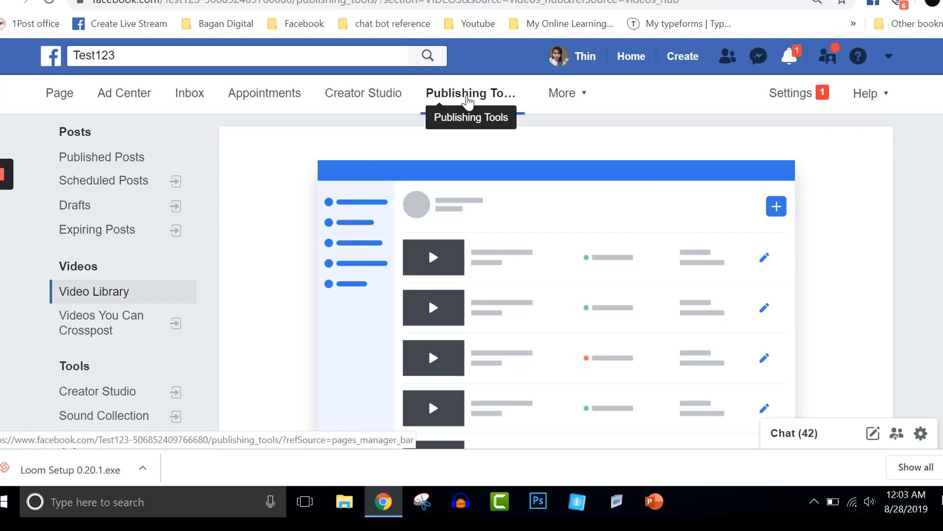
- Return to the Test123 page and reach the Video Library again by way of Publishing Tools
{"action": "left_click", "coordinate": [55, 104]}
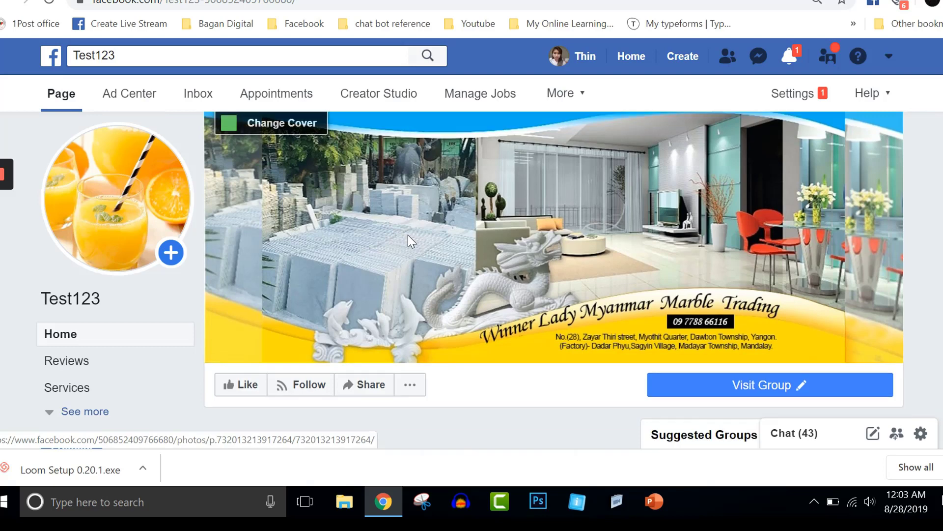
{"action": "scroll", "coordinate": [408, 236], "scroll_direction": "down", "scroll_amount": 3}
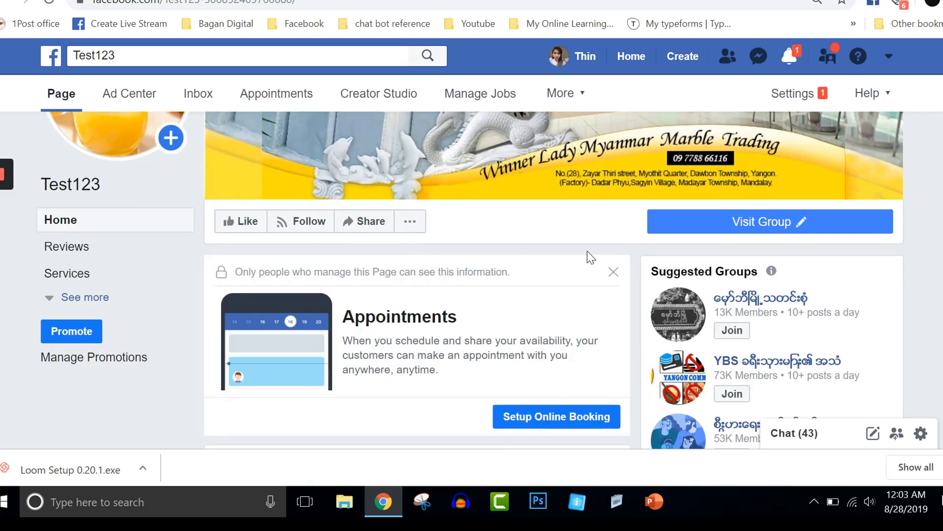
{"action": "scroll", "coordinate": [589, 253], "scroll_direction": "down", "scroll_amount": 2}
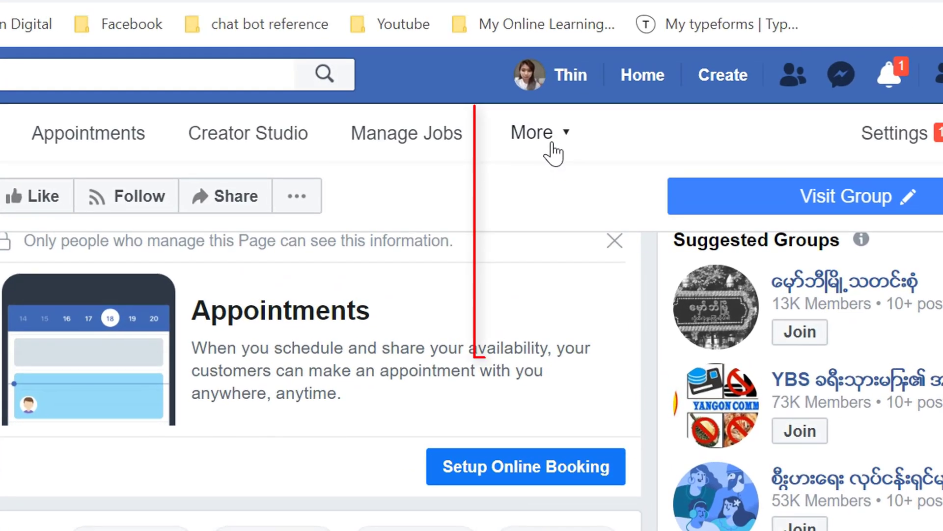
{"action": "left_click", "coordinate": [573, 101]}
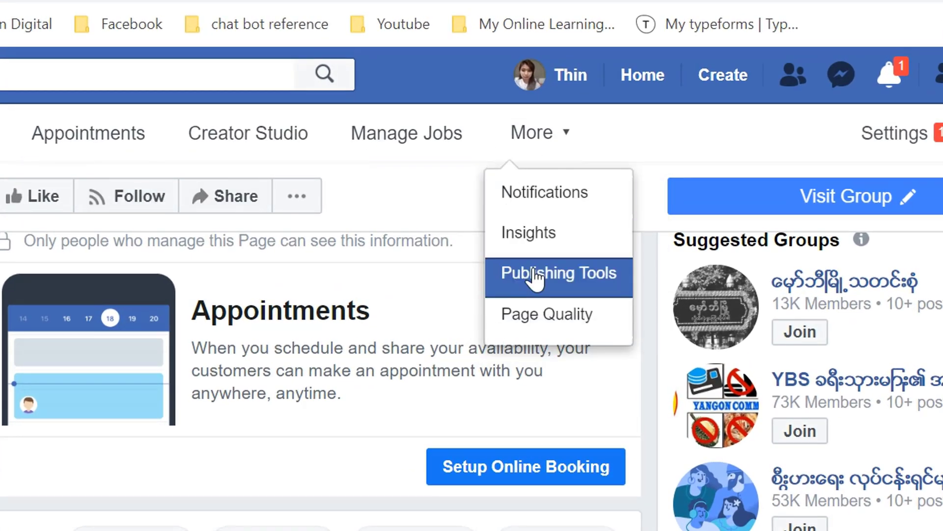
{"action": "left_click", "coordinate": [537, 276]}
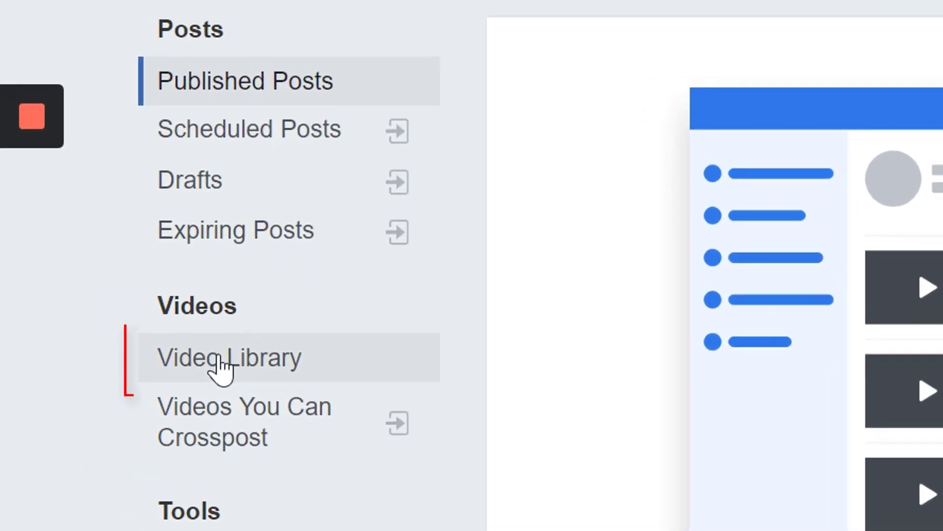
{"action": "left_click", "coordinate": [220, 361]}
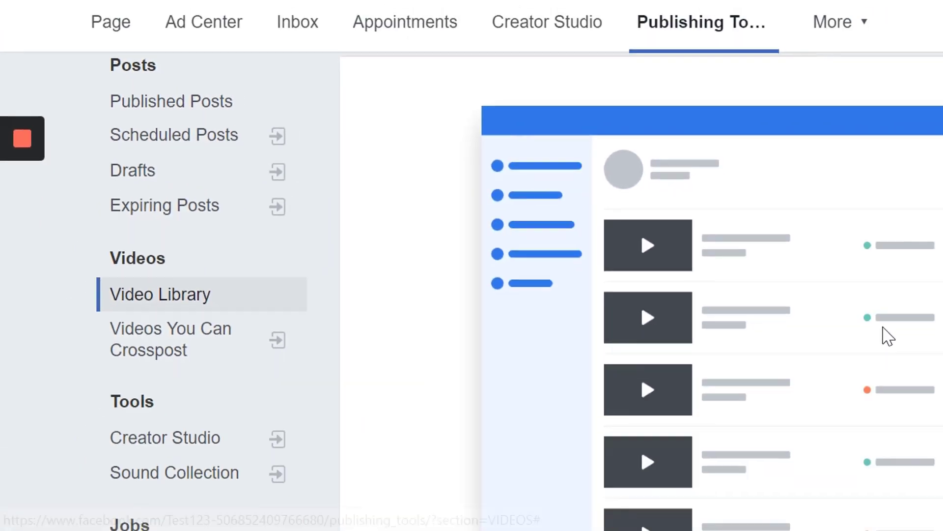
- Continue from the Video Library into Creator Studio and open the Playlists section of the Content Library
{"action": "scroll", "coordinate": [657, 295], "scroll_direction": "down", "scroll_amount": 6}
{"action": "left_click", "coordinate": [622, 274]}
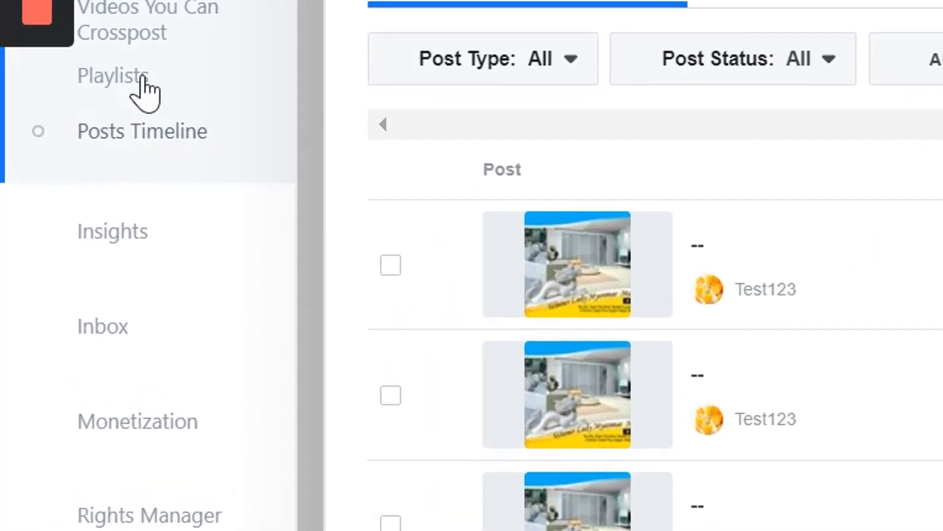
{"action": "left_click", "coordinate": [140, 79]}
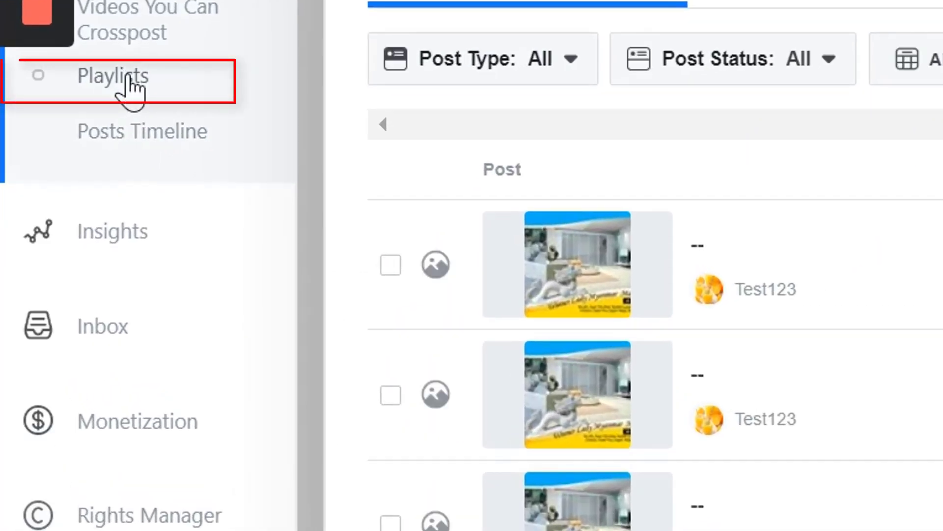
{"action": "left_click", "coordinate": [130, 75]}
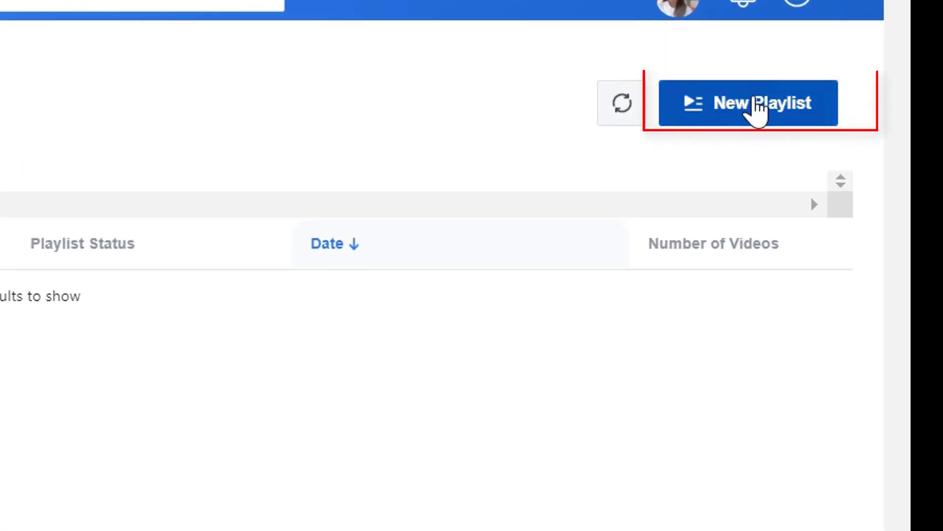
- Start a new playlist for the Test123 page with the title "Sample Play list 1" and the description "Sample Play List 1"
{"action": "left_click", "coordinate": [757, 103]}
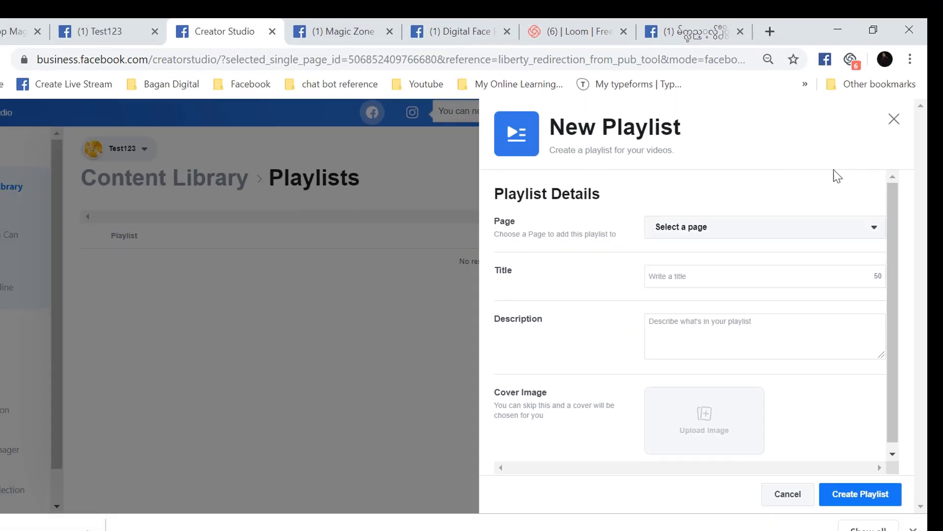
{"action": "left_click", "coordinate": [764, 227]}
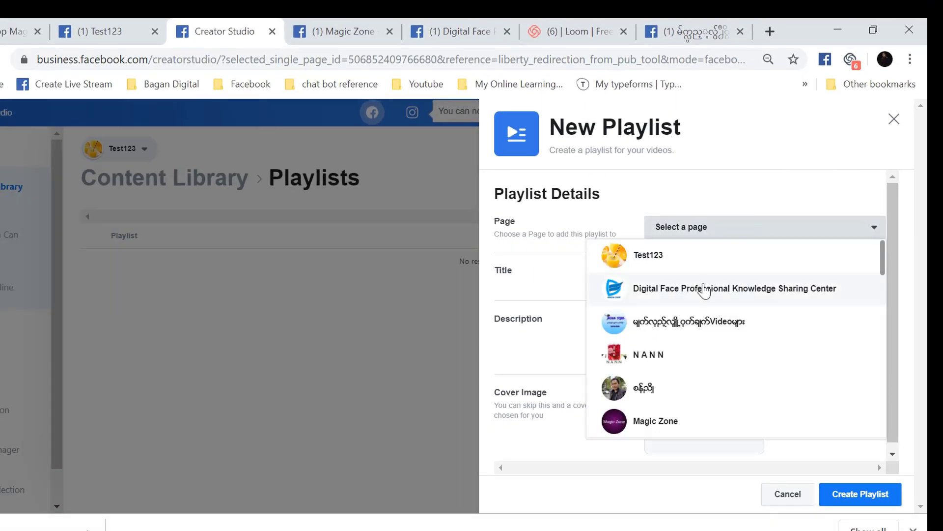
{"action": "left_click", "coordinate": [671, 258]}
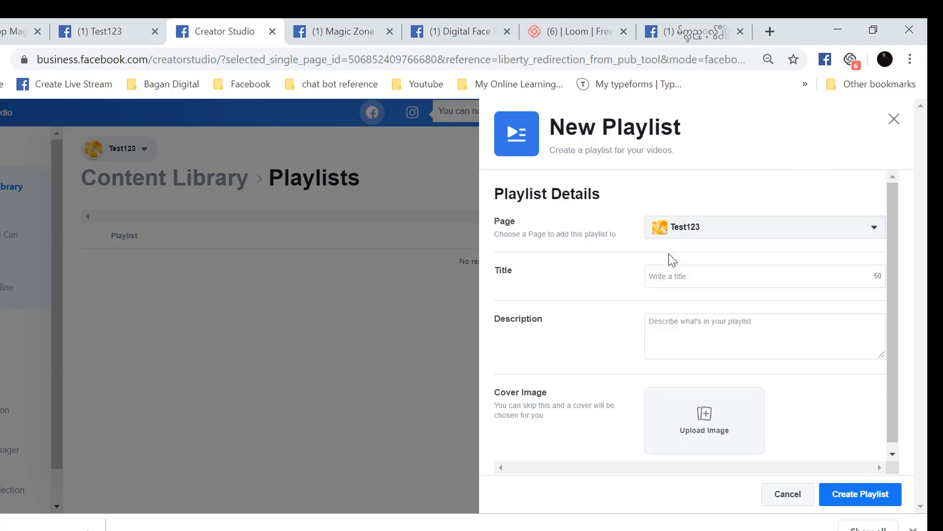
{"action": "left_click", "coordinate": [680, 274]}
{"action": "type", "text": "s"}
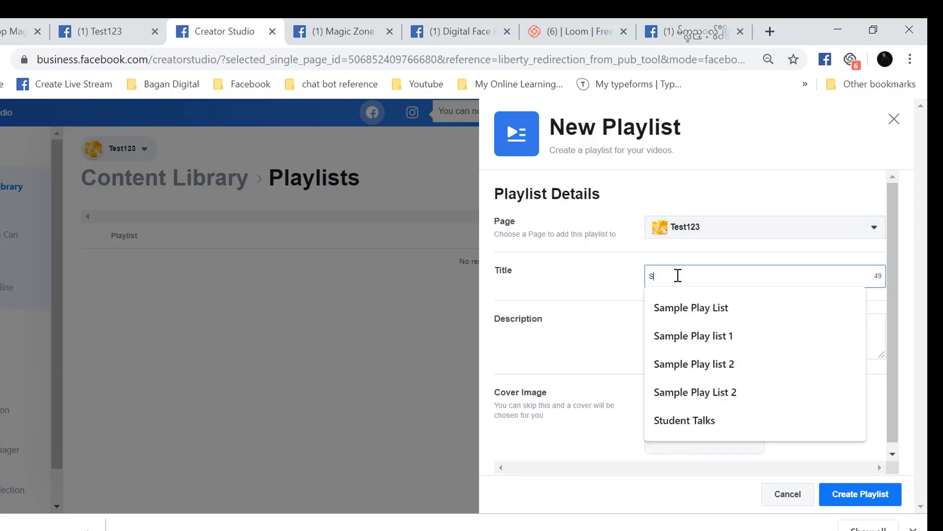
{"action": "type", "text": "ample"}
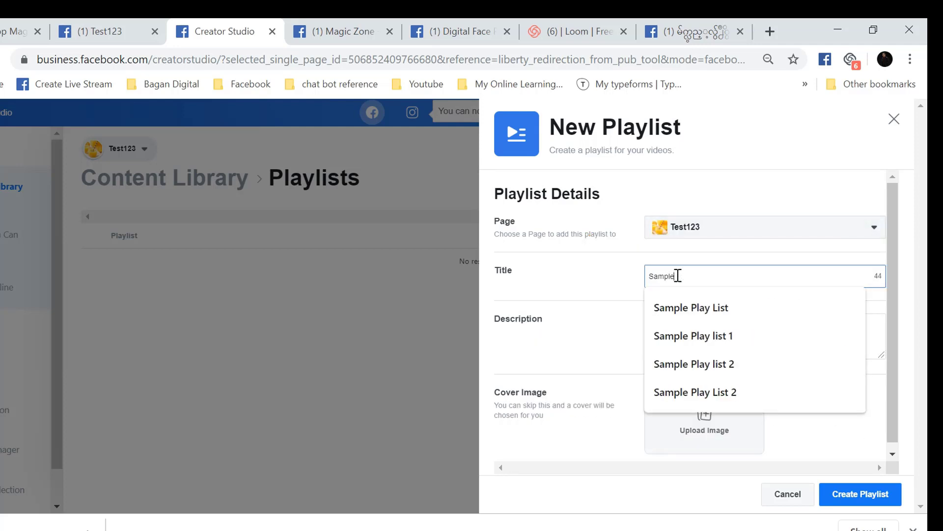
{"action": "type", "text": " Play List 1"}
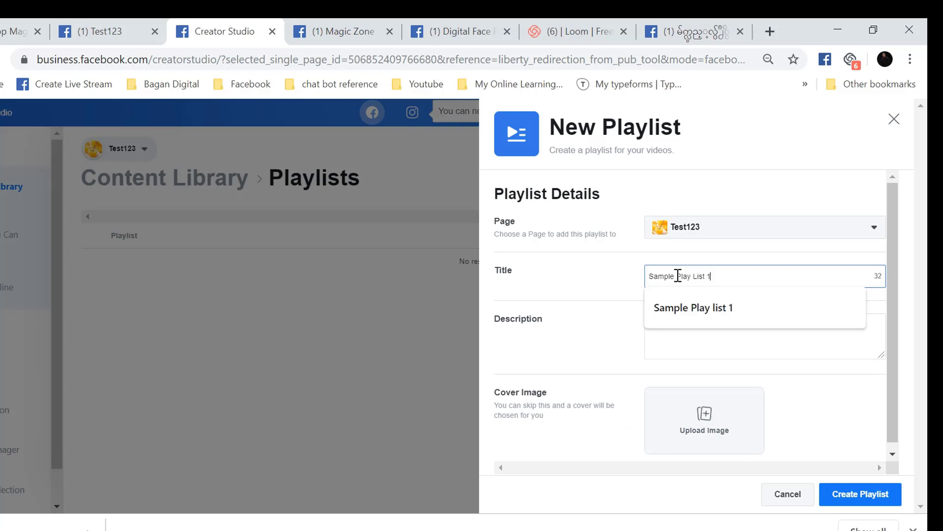
{"action": "left_click", "coordinate": [735, 314]}
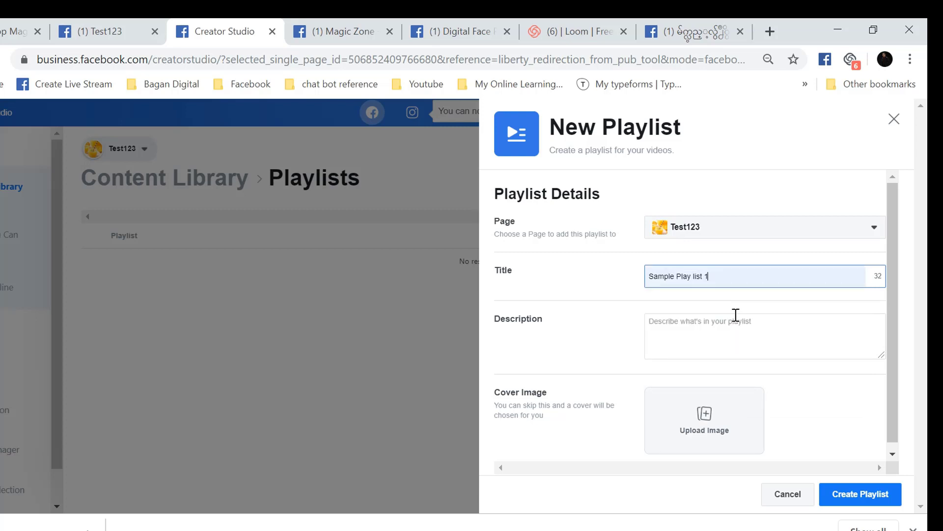
{"action": "left_click", "coordinate": [721, 321]}
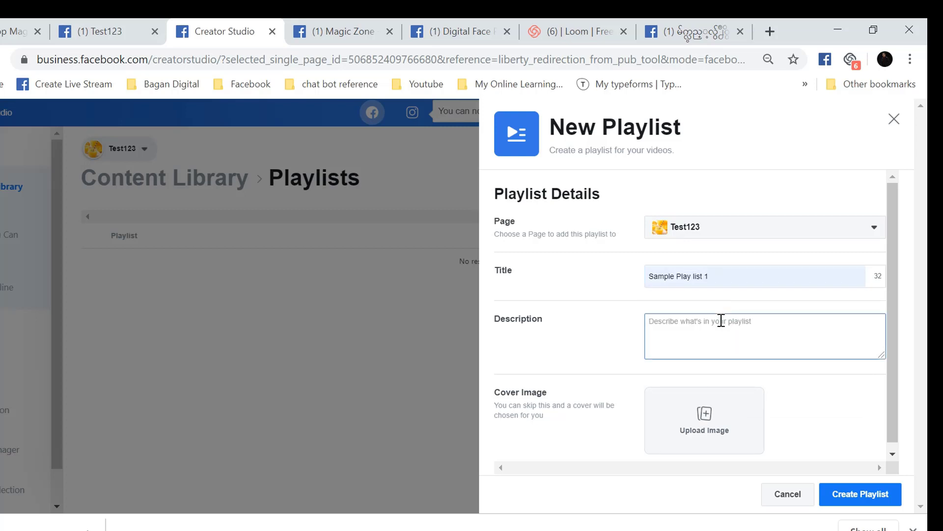
{"action": "type", "text": "Sample Play List  1"}
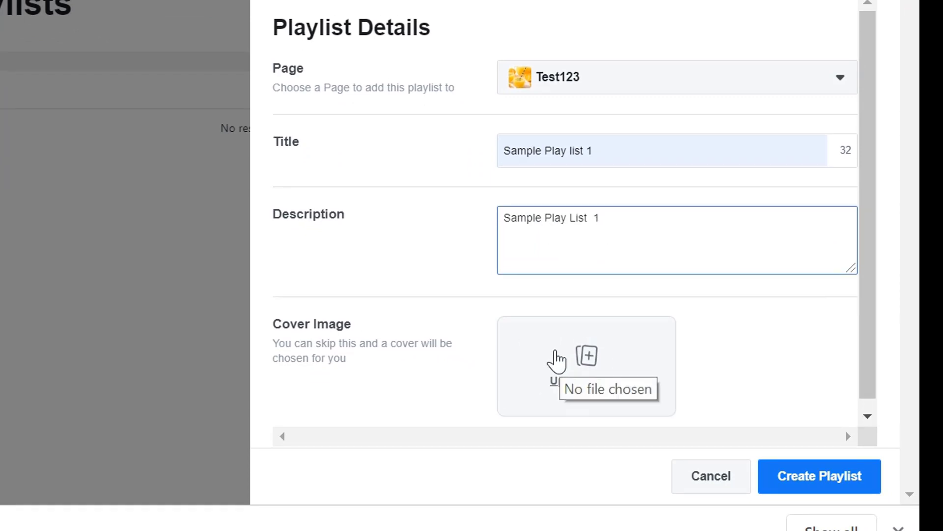
- Upload the Untitled-1 image from the Pictures folder as the cover image and create the playlist
{"action": "left_click", "coordinate": [588, 374]}
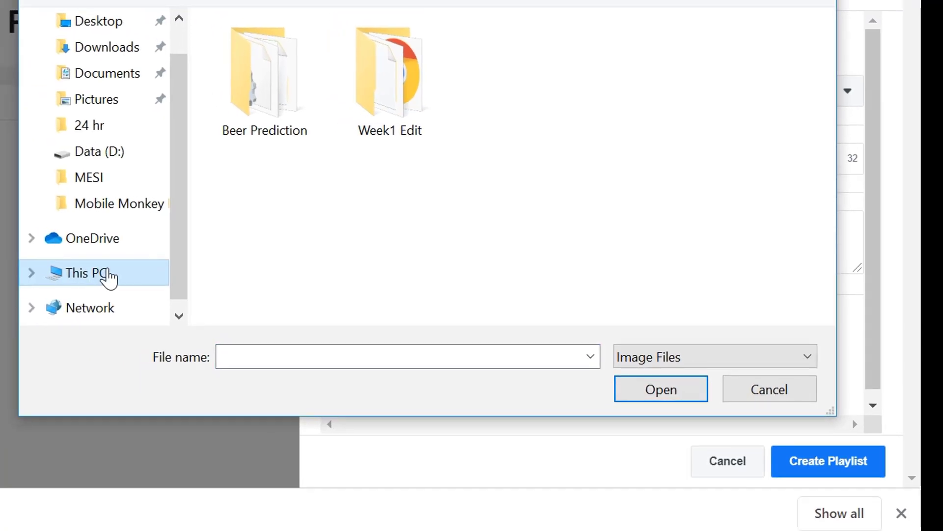
{"action": "left_click", "coordinate": [81, 274]}
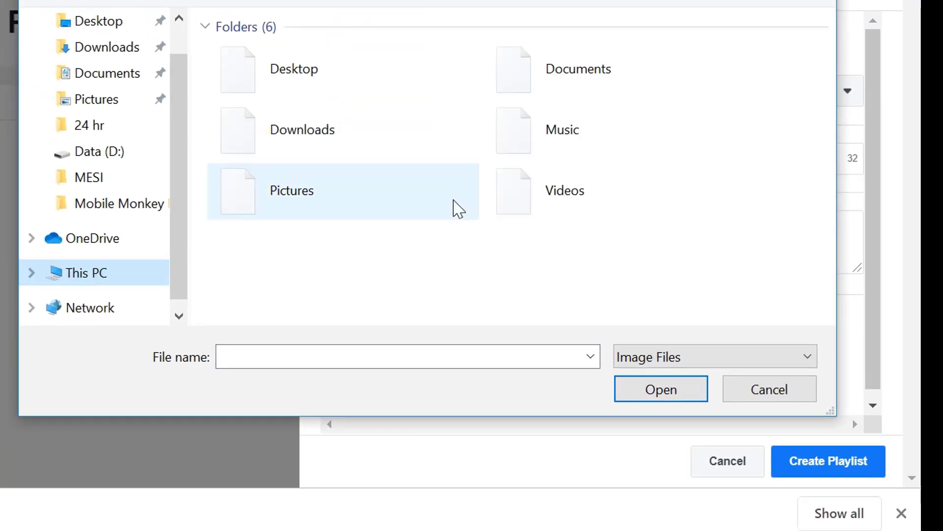
{"action": "double_click", "coordinate": [289, 193]}
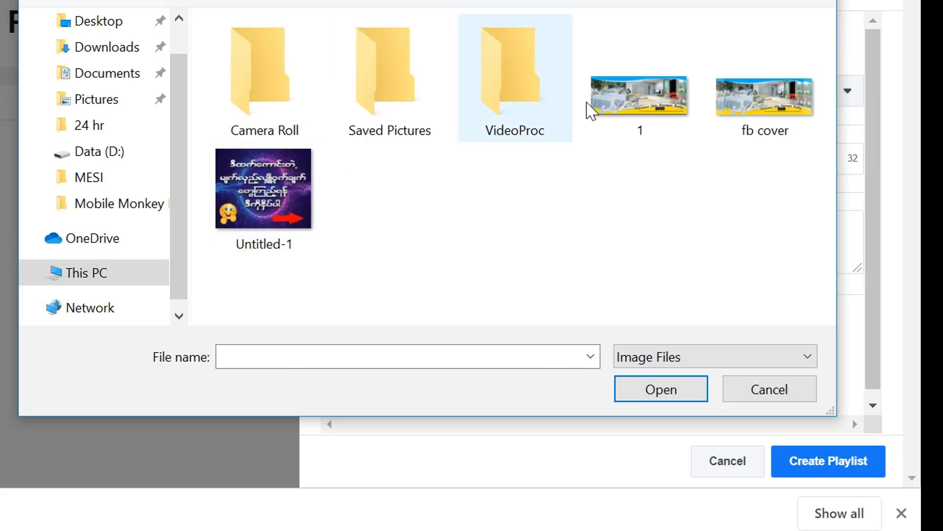
{"action": "left_click", "coordinate": [324, 178]}
{"action": "left_click", "coordinate": [661, 391]}
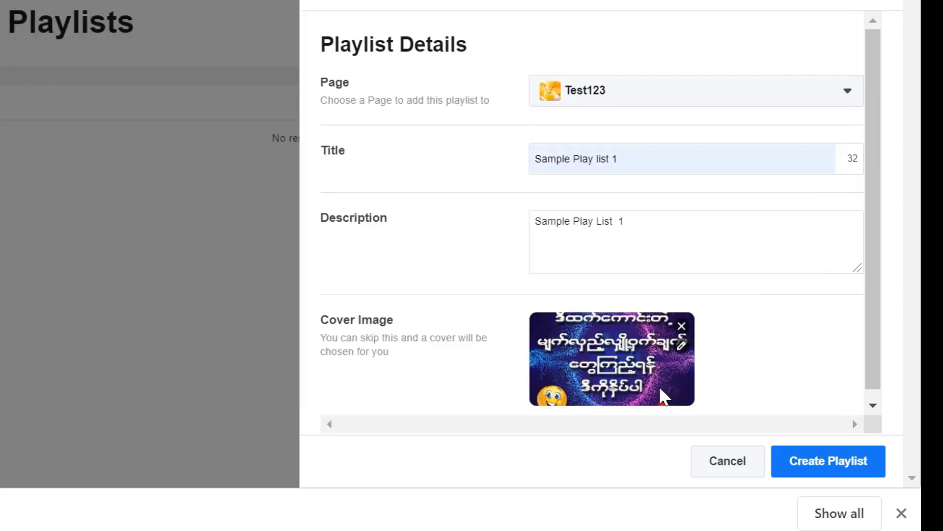
{"action": "scroll", "coordinate": [659, 385], "scroll_direction": "down", "scroll_amount": 1}
{"action": "left_click", "coordinate": [837, 464]}
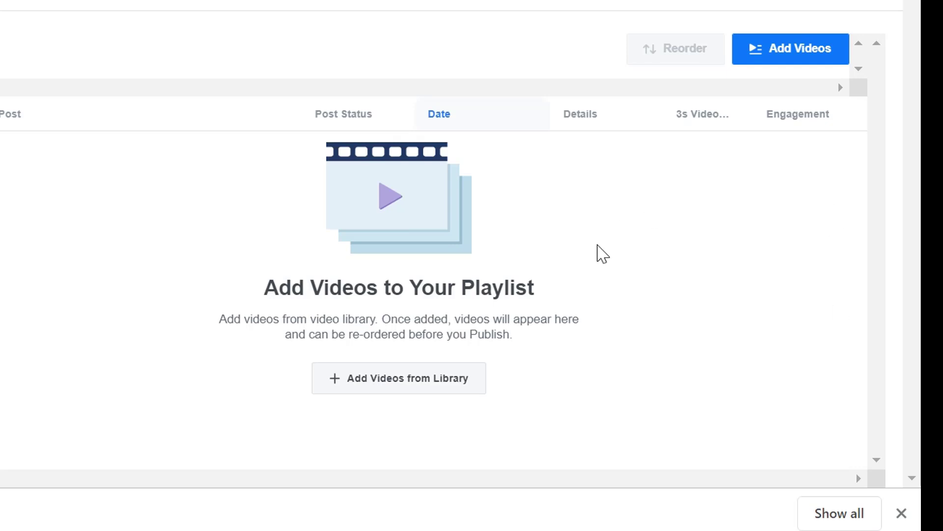
- Add the "huhu hui", "3 Seconds Dog Funny" and "cute dog" videos from the library to the playlist
{"action": "left_click", "coordinate": [407, 389]}
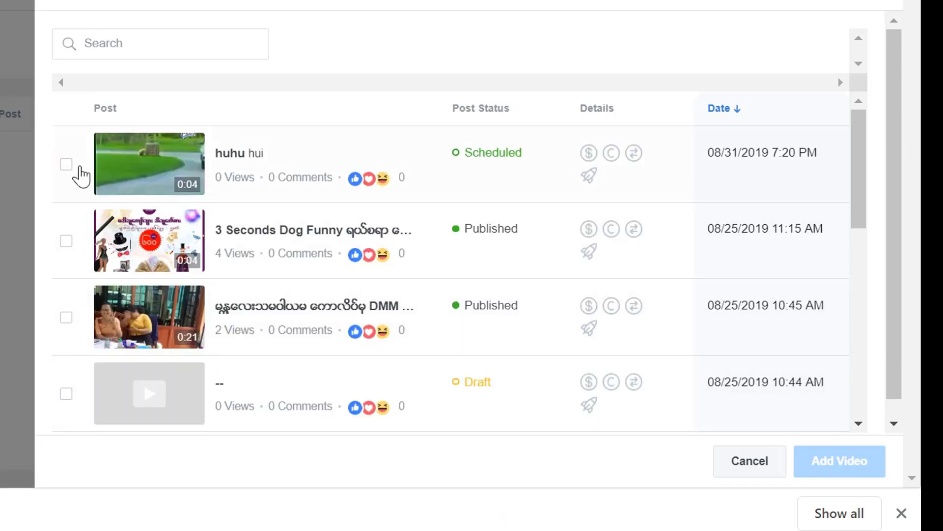
{"action": "left_click", "coordinate": [66, 165]}
{"action": "scroll", "coordinate": [66, 172], "scroll_direction": "down", "scroll_amount": 3}
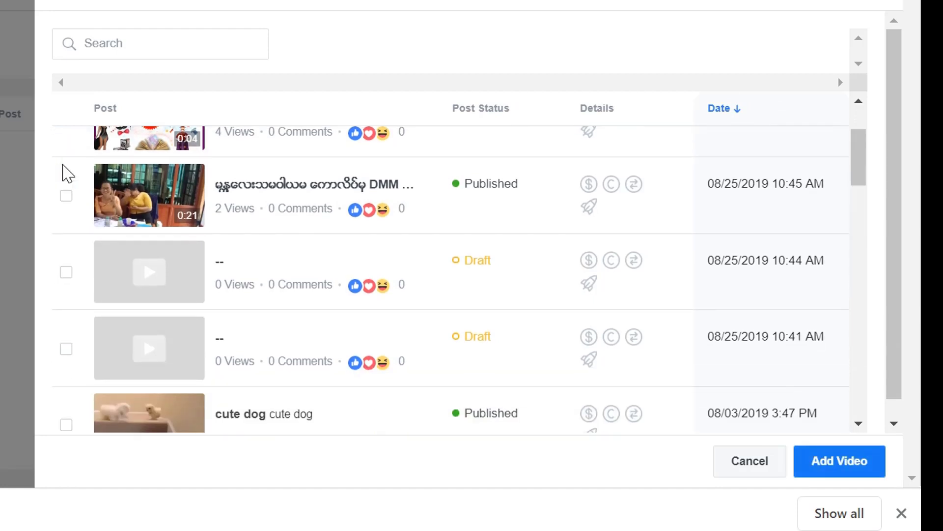
{"action": "scroll", "coordinate": [67, 173], "scroll_direction": "up", "scroll_amount": 2}
{"action": "left_click", "coordinate": [66, 178]}
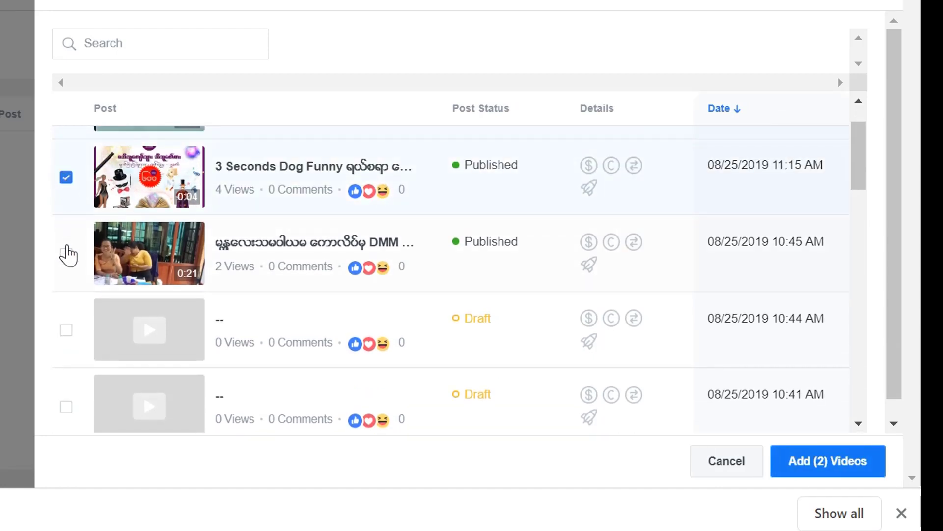
{"action": "left_click", "coordinate": [66, 255]}
{"action": "scroll", "coordinate": [67, 263], "scroll_direction": "down", "scroll_amount": 4}
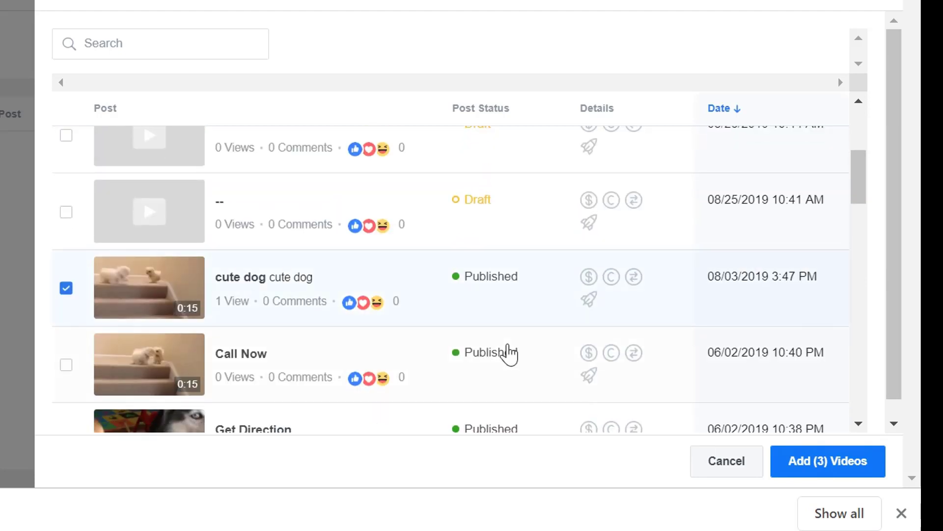
{"action": "left_click", "coordinate": [818, 462]}
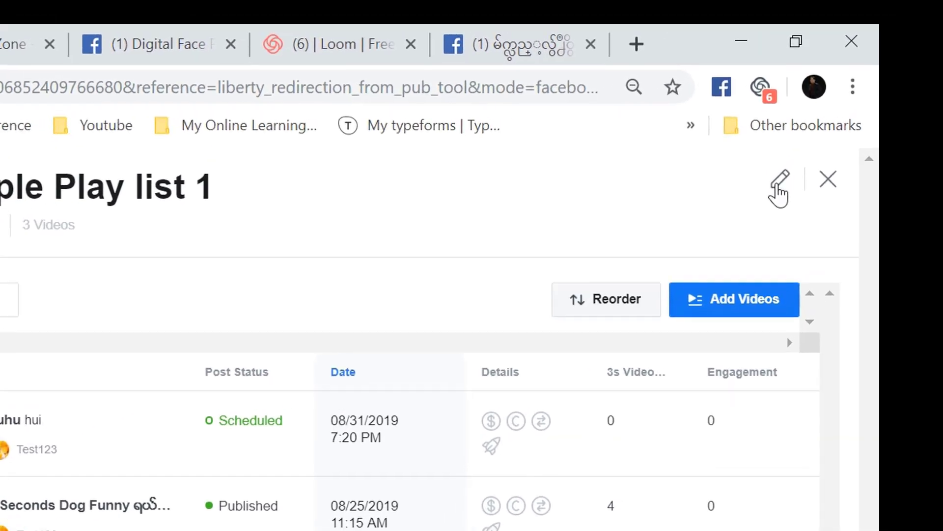
- Open the details of Sample Play list 1 for editing and close them without making changes
{"action": "left_click", "coordinate": [840, 117]}
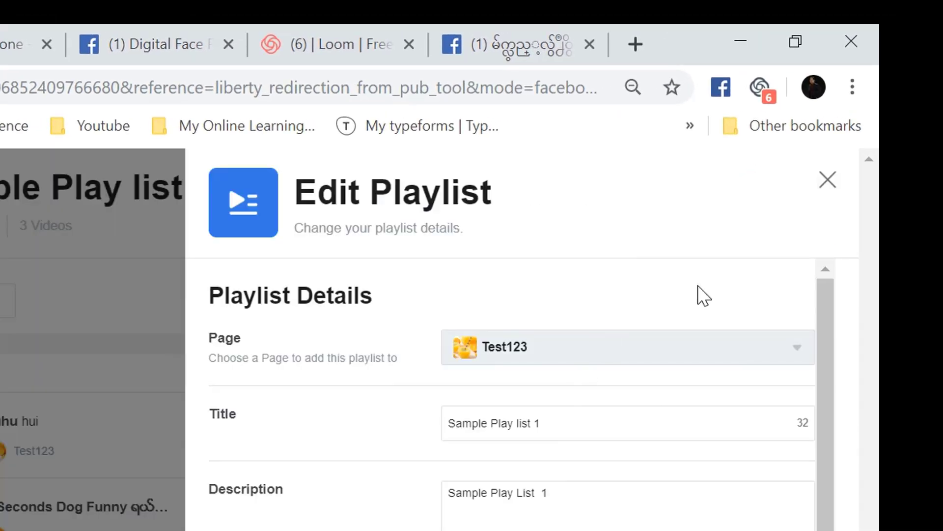
{"action": "left_click", "coordinate": [829, 182]}
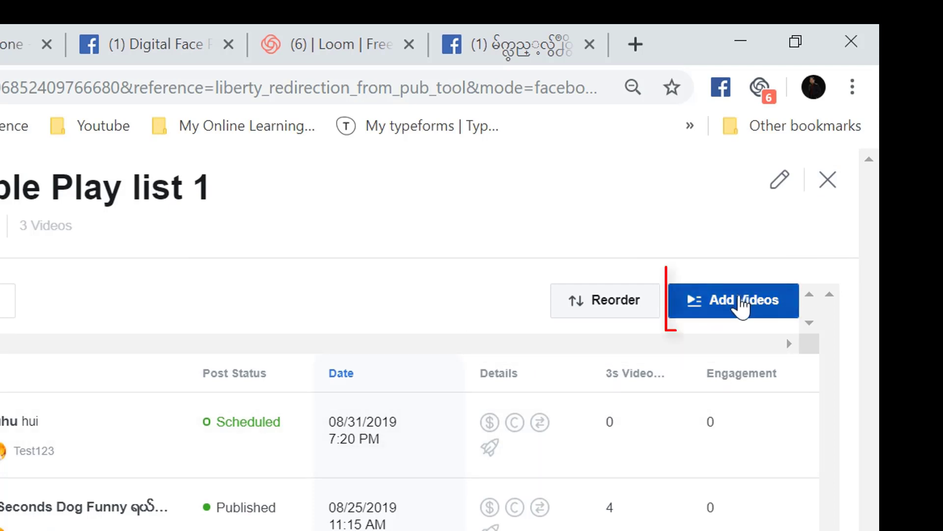
- Add the videos dated 02/04/2019 5:14 PM and 02/09/2019 4:34 PM to Sample Play list 1 and check its video list
{"action": "left_click", "coordinate": [742, 302]}
{"action": "scroll", "coordinate": [235, 496], "scroll_direction": "down", "scroll_amount": 10}
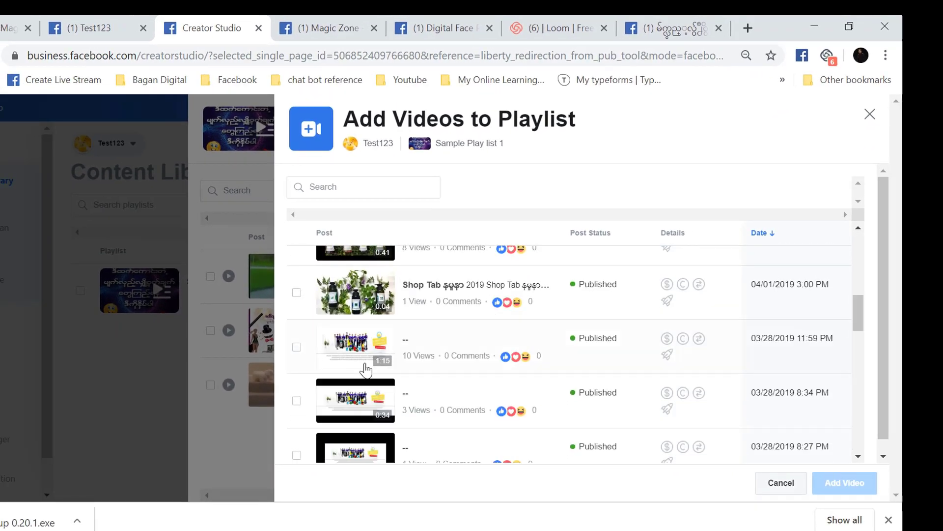
{"action": "scroll", "coordinate": [366, 370], "scroll_direction": "down", "scroll_amount": 9}
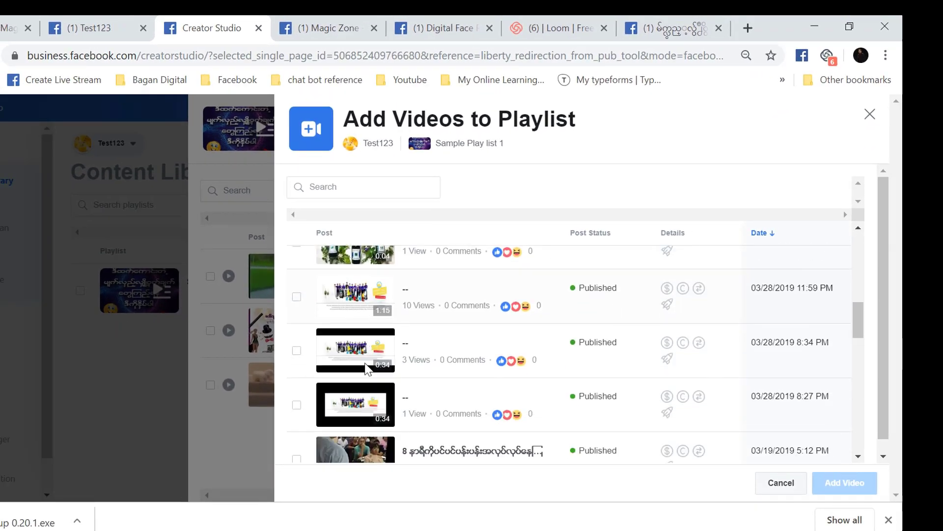
{"action": "left_click", "coordinate": [295, 367]}
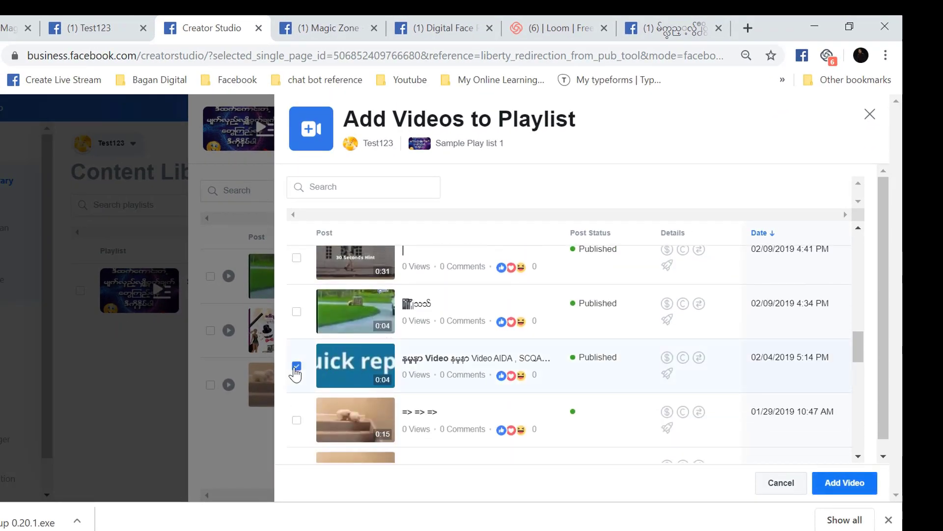
{"action": "left_click", "coordinate": [297, 313]}
{"action": "left_click", "coordinate": [862, 480]}
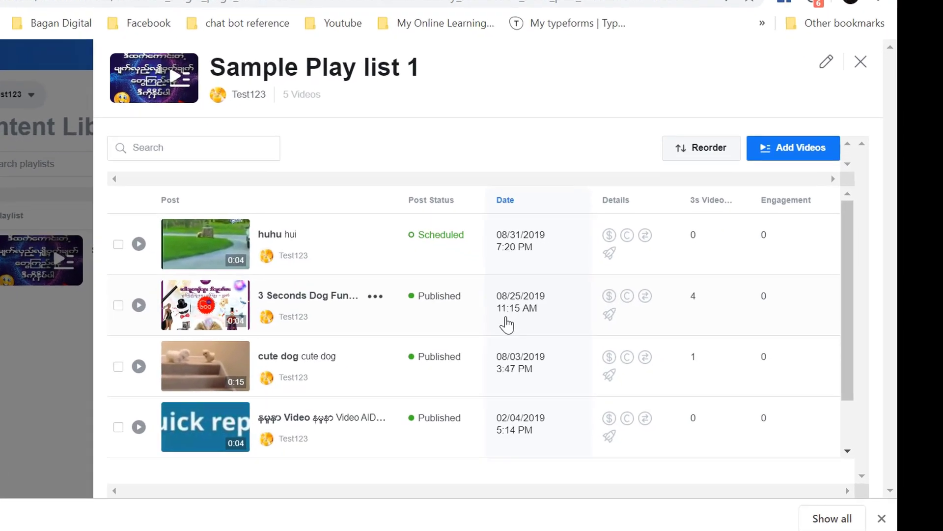
{"action": "scroll", "coordinate": [507, 324], "scroll_direction": "down", "scroll_amount": 1}
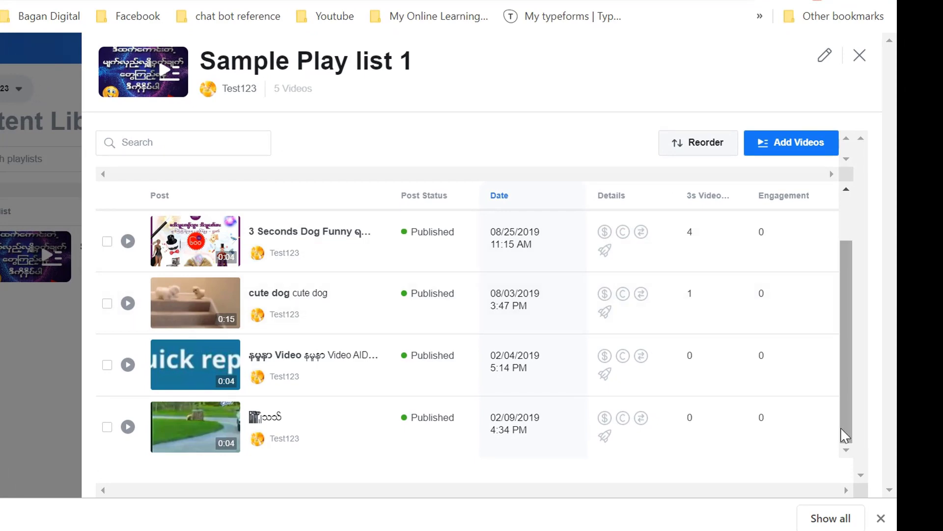
- Return to the Test123 page's videos and search them for "sample pla"
{"action": "key", "text": "Escape"}
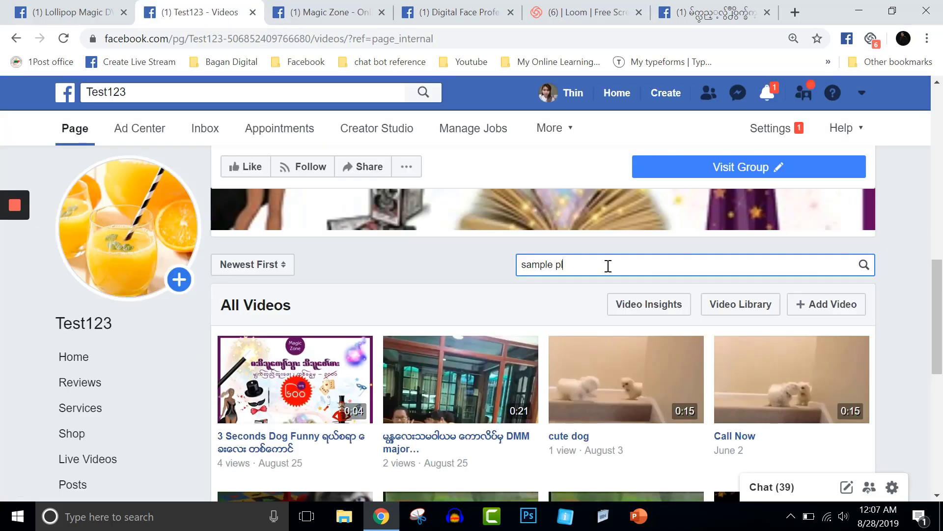
{"action": "type", "text": "ample pla"}
- Switch to the Lollipop Magic DVD Shop videos page, reload it and review Sample Play list 1, Sample Play List 2 and the other videos
{"action": "left_click", "coordinate": [84, 10]}
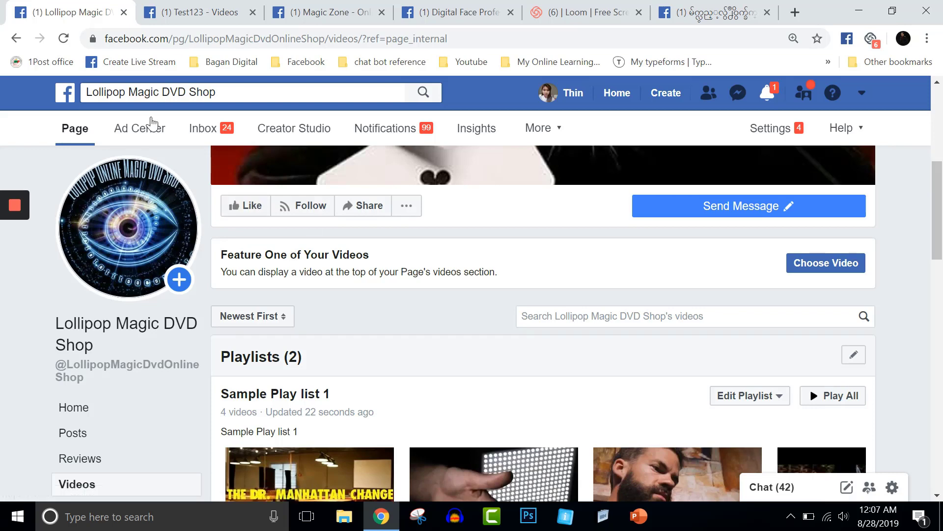
{"action": "left_click", "coordinate": [64, 40]}
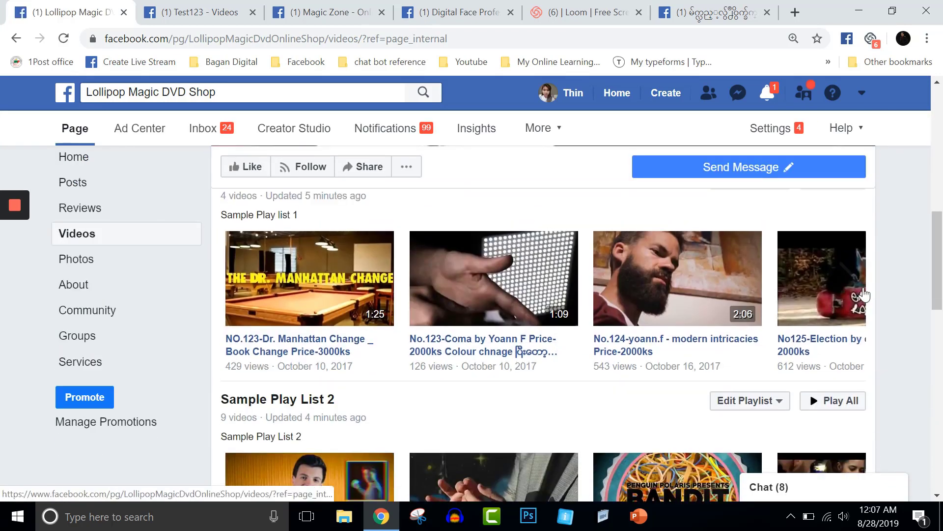
{"action": "left_click", "coordinate": [843, 279]}
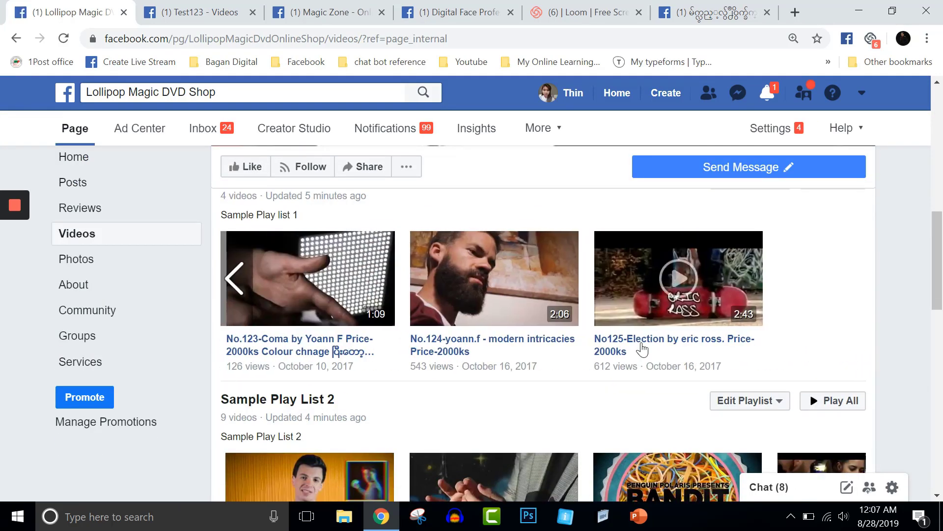
{"action": "scroll", "coordinate": [644, 344], "scroll_direction": "down", "scroll_amount": 5}
{"action": "scroll", "coordinate": [642, 344], "scroll_direction": "down", "scroll_amount": 2}
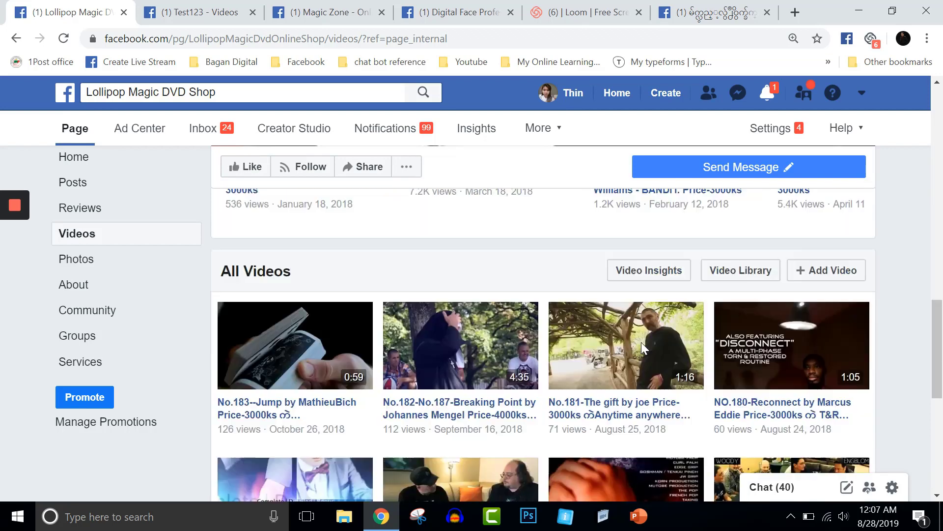
{"action": "scroll", "coordinate": [554, 299], "scroll_direction": "up", "scroll_amount": 4}
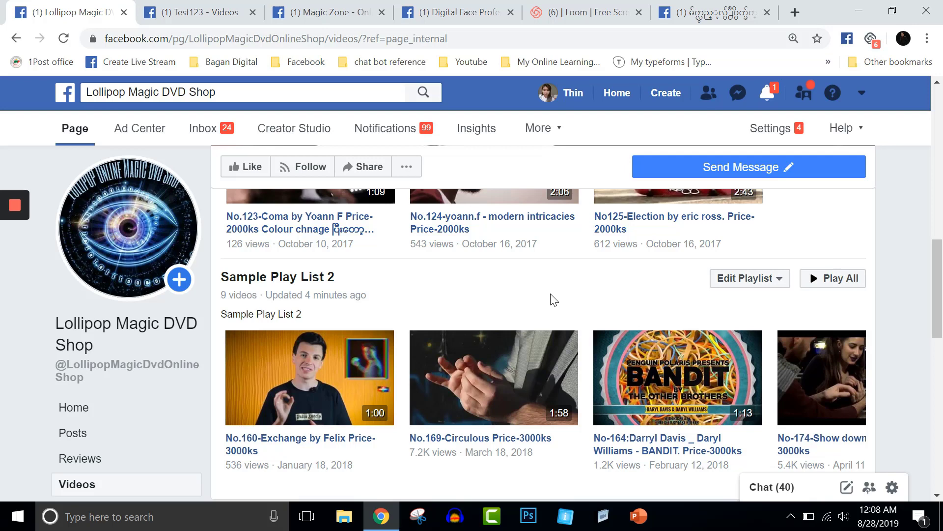
{"action": "scroll", "coordinate": [554, 300], "scroll_direction": "up", "scroll_amount": 2}
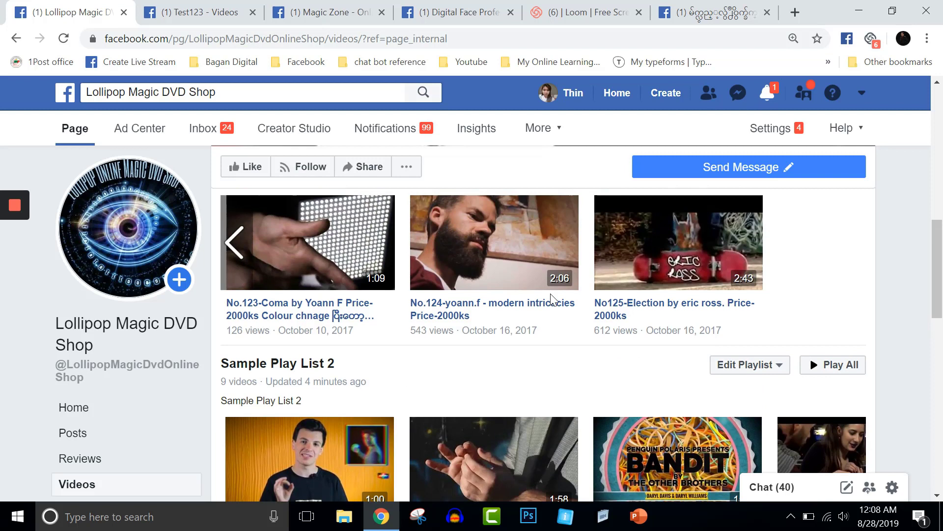